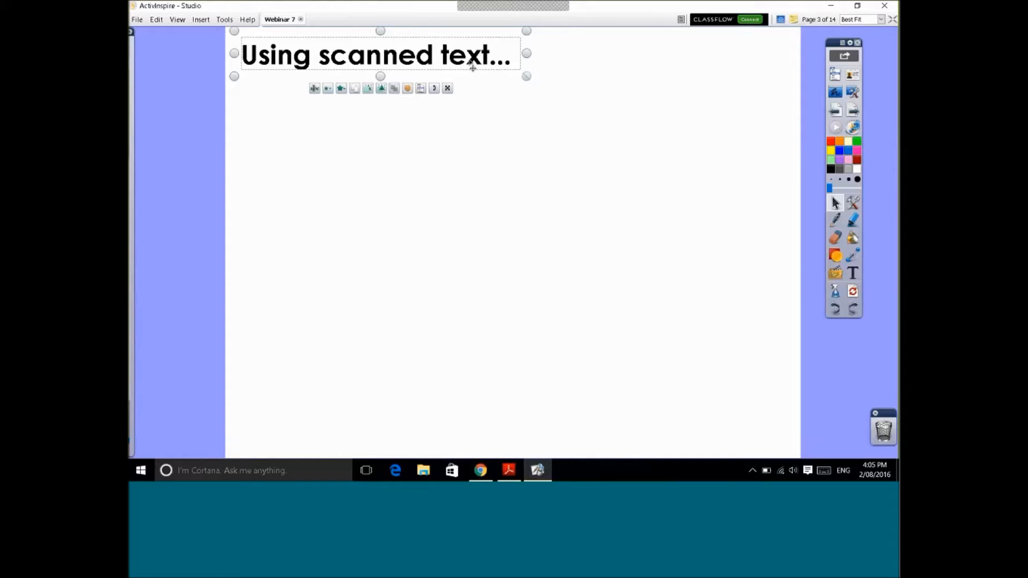
- Delete the "Using scanned text..." title and bring up the floating desktop tools on a cleared desktop
key(Delete)
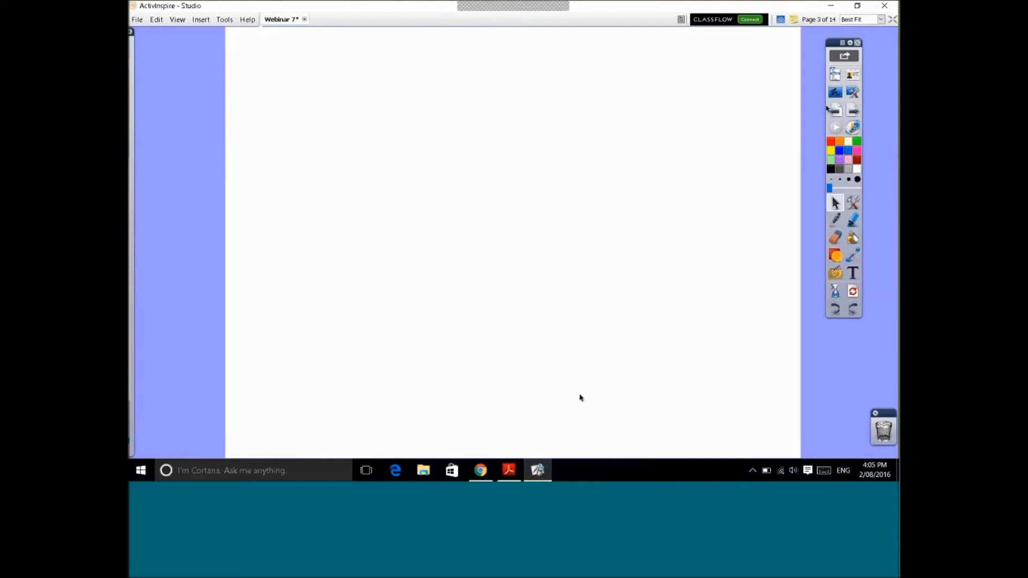
click(854, 92)
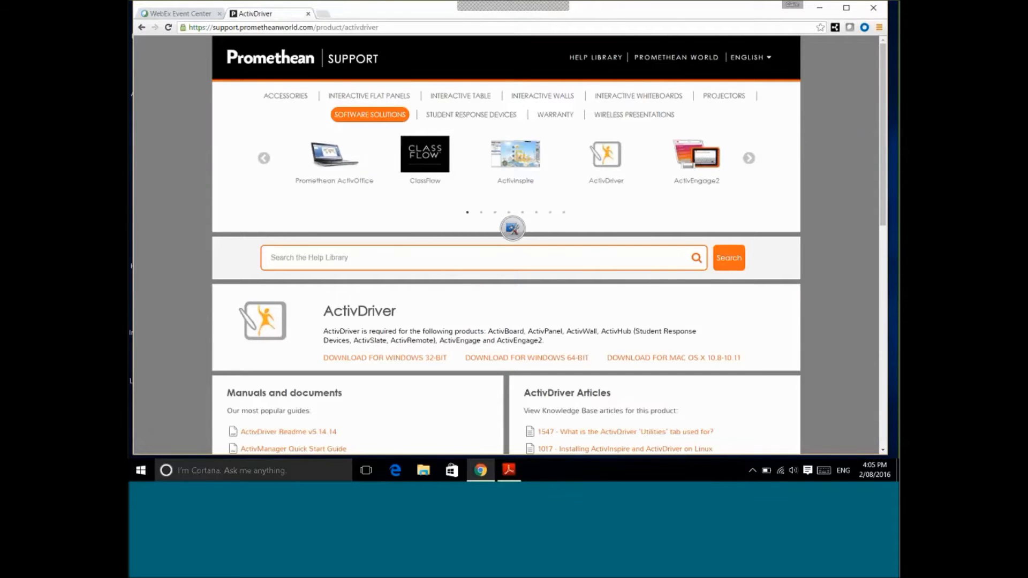
click(820, 10)
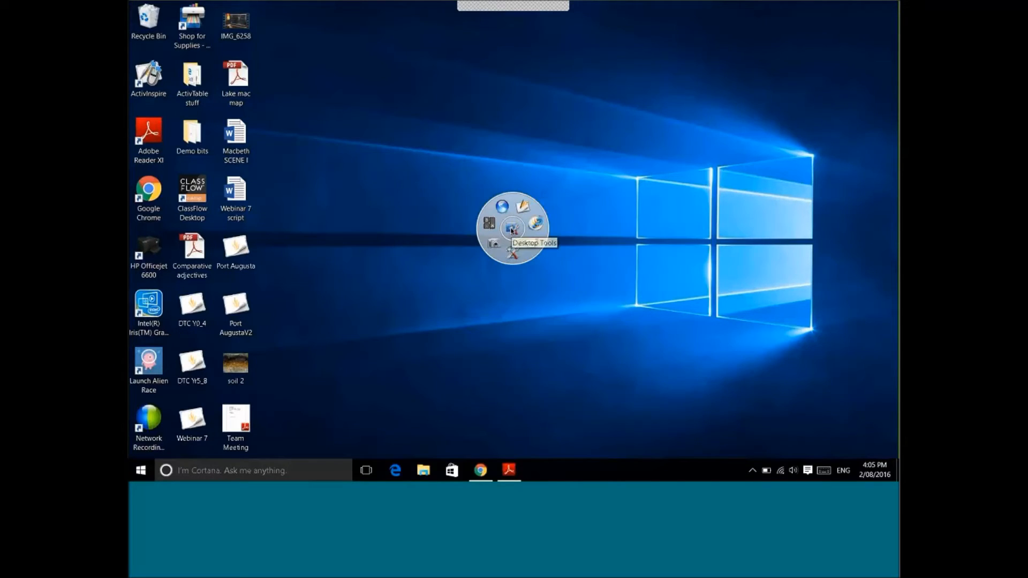
drag(513, 228, 818, 81)
click(819, 81)
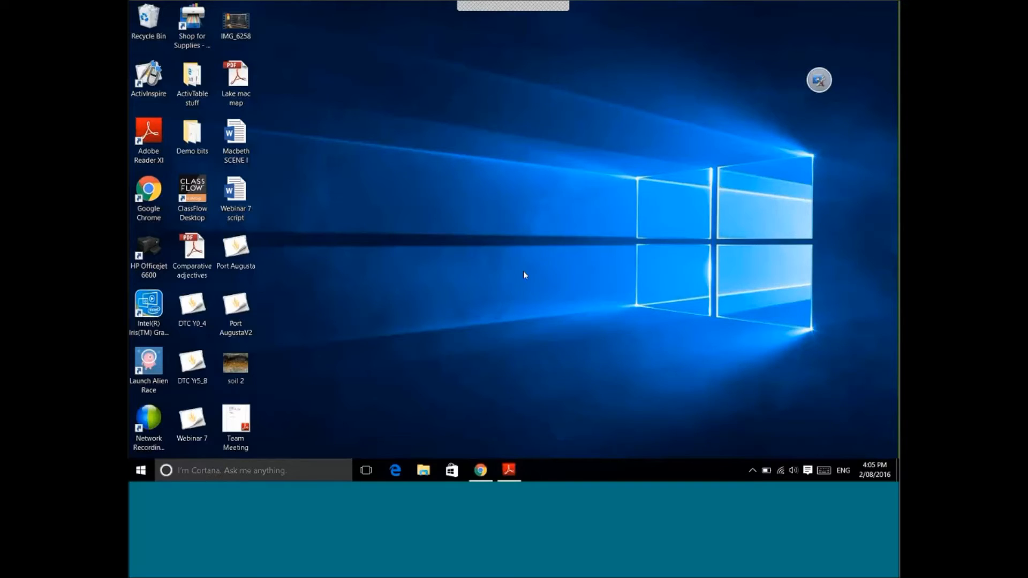
- Switch to Adobe Reader and go to the second page of the scanned storybook PDF
click(510, 471)
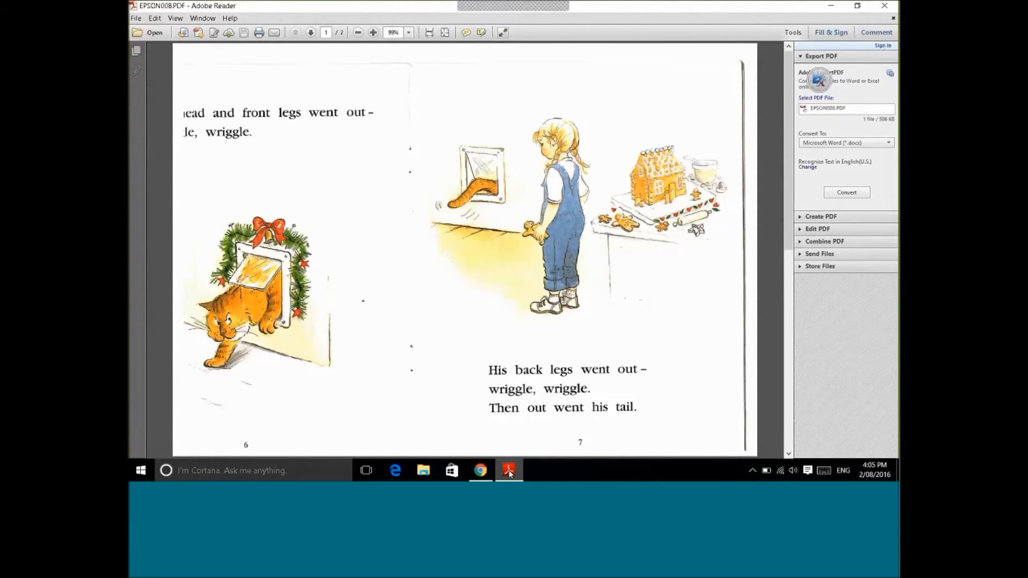
scroll(489, 280, down, 1)
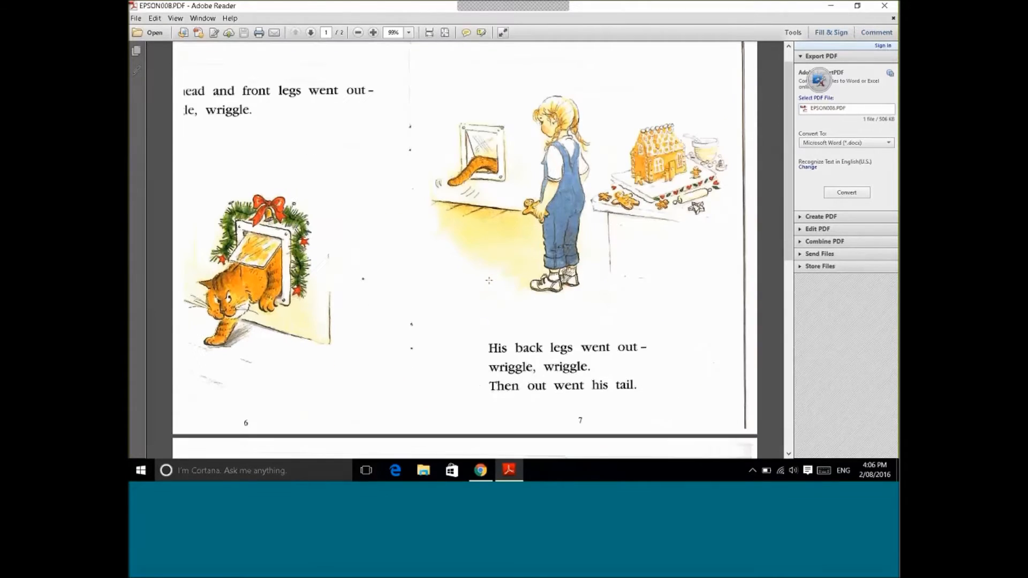
scroll(489, 281, down, 5)
scroll(489, 280, down, 3)
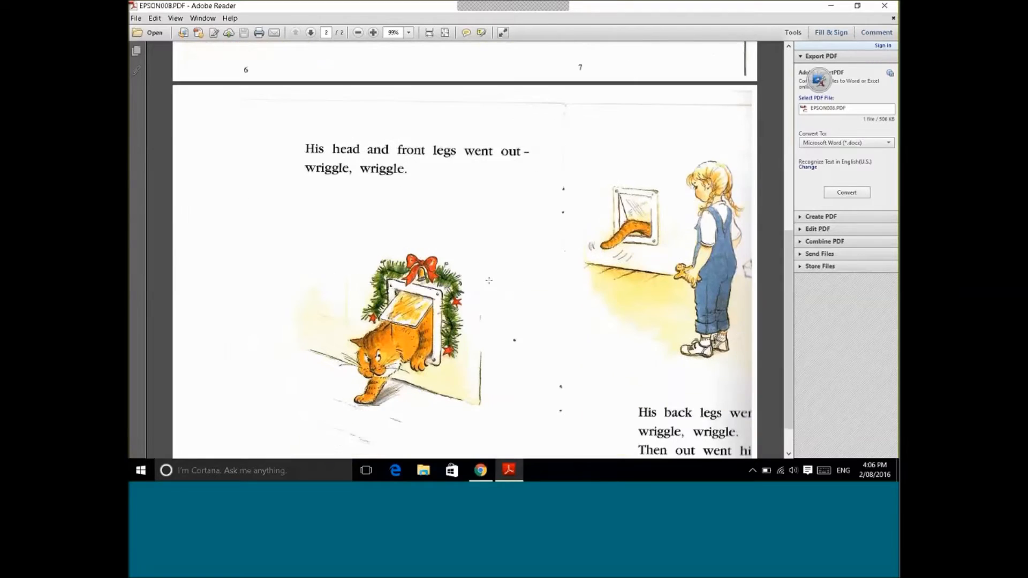
scroll(489, 280, down, 1)
- Take an area snapshot of book page 6, about 625 by 755, and send it to the current flipchart page
click(820, 81)
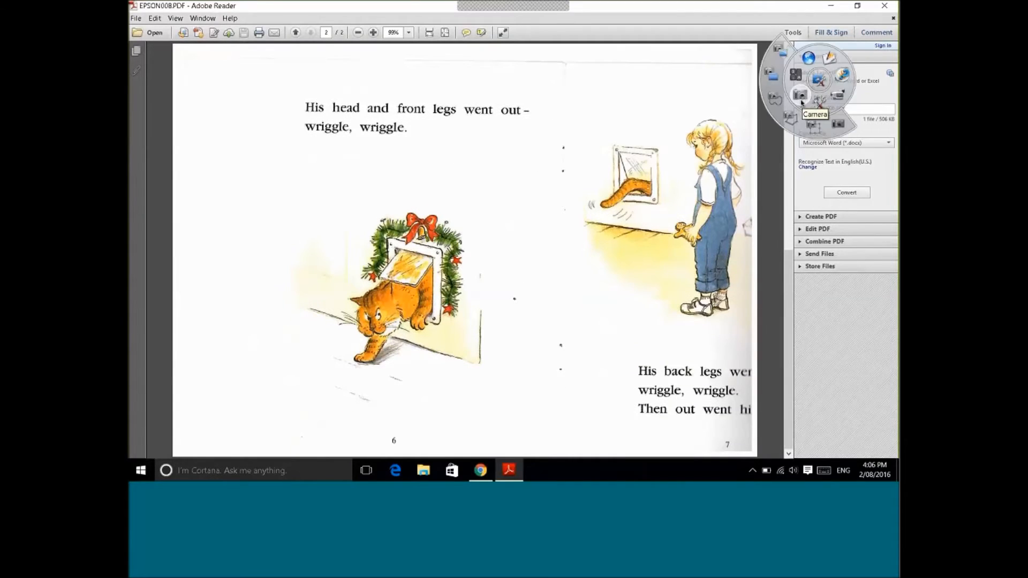
drag(821, 83, 648, 105)
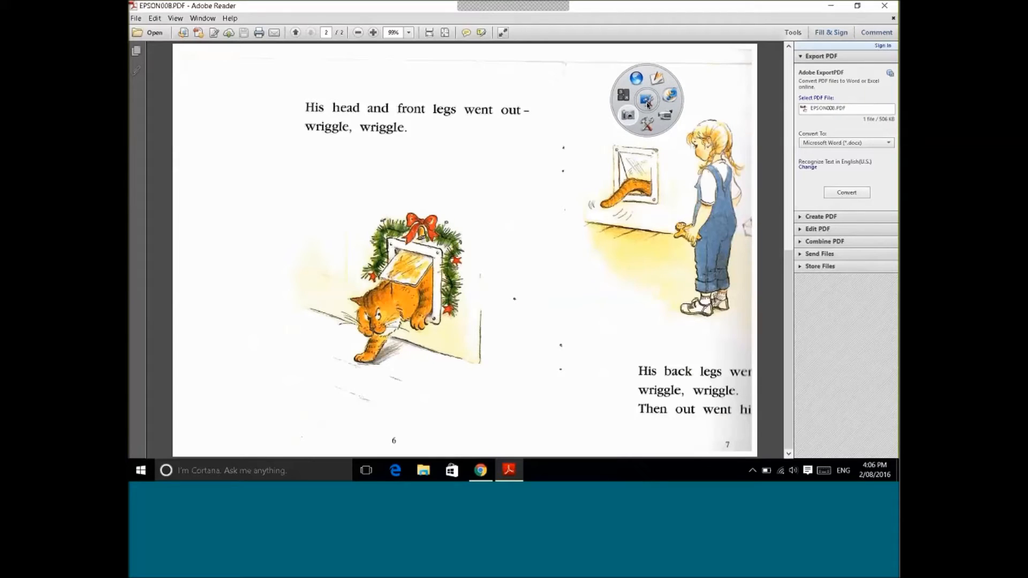
mouse_move(638, 111)
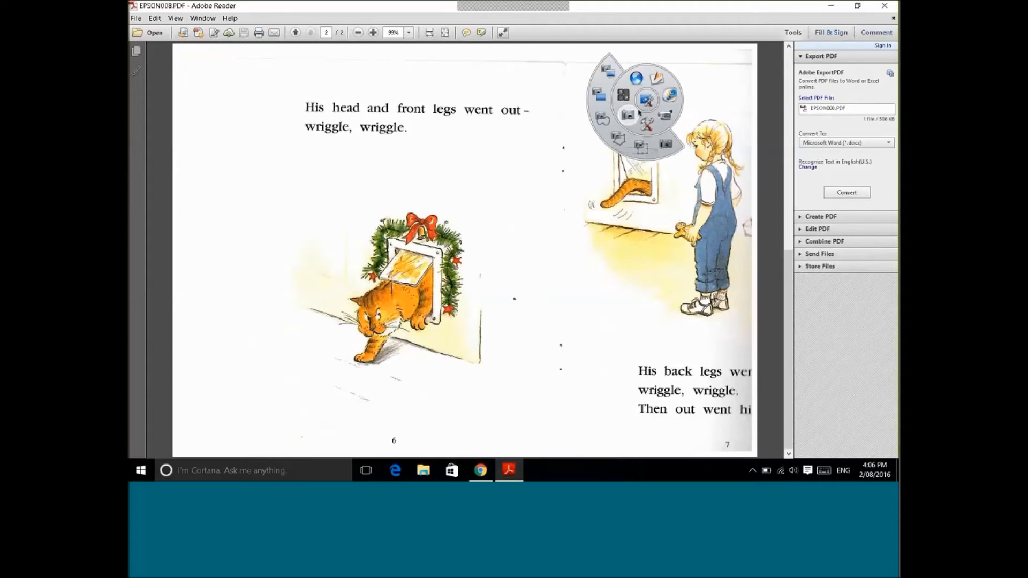
click(641, 145)
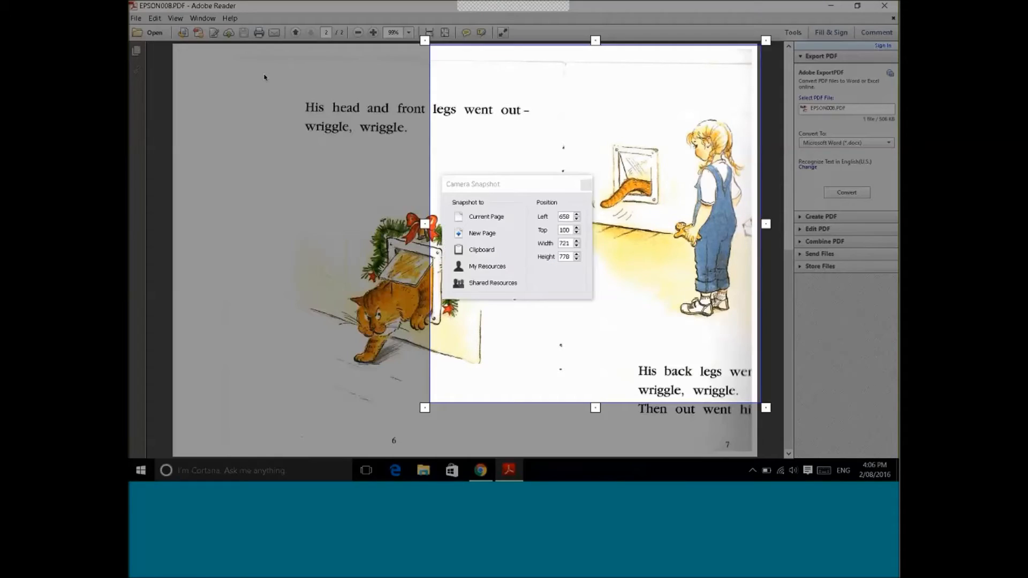
drag(264, 73, 553, 426)
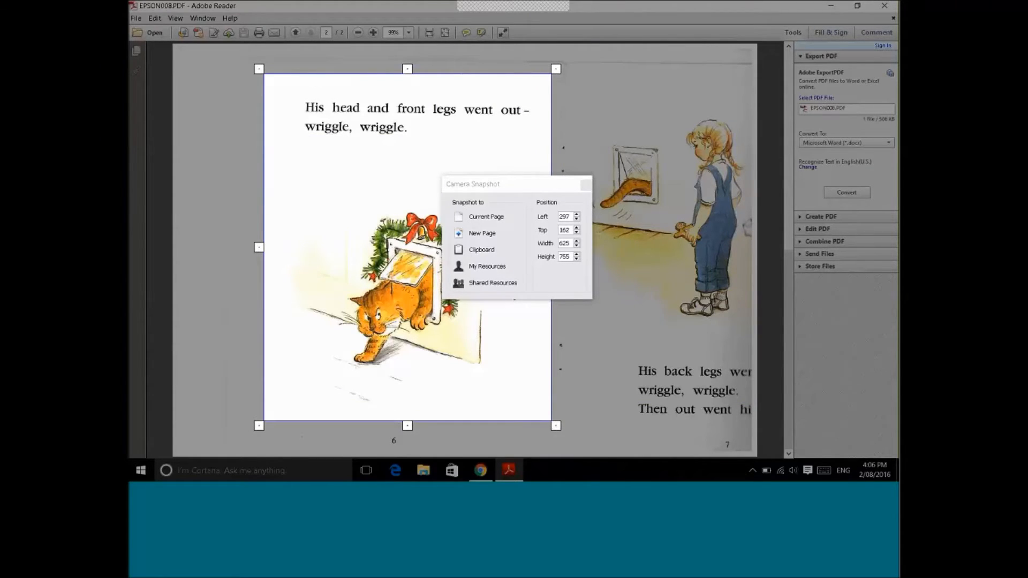
drag(539, 188, 682, 144)
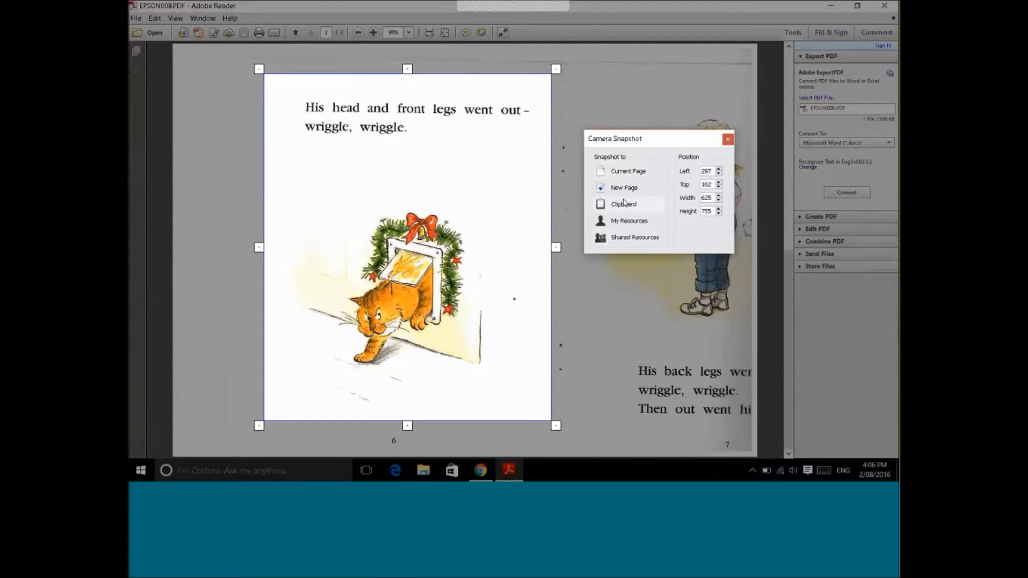
click(631, 172)
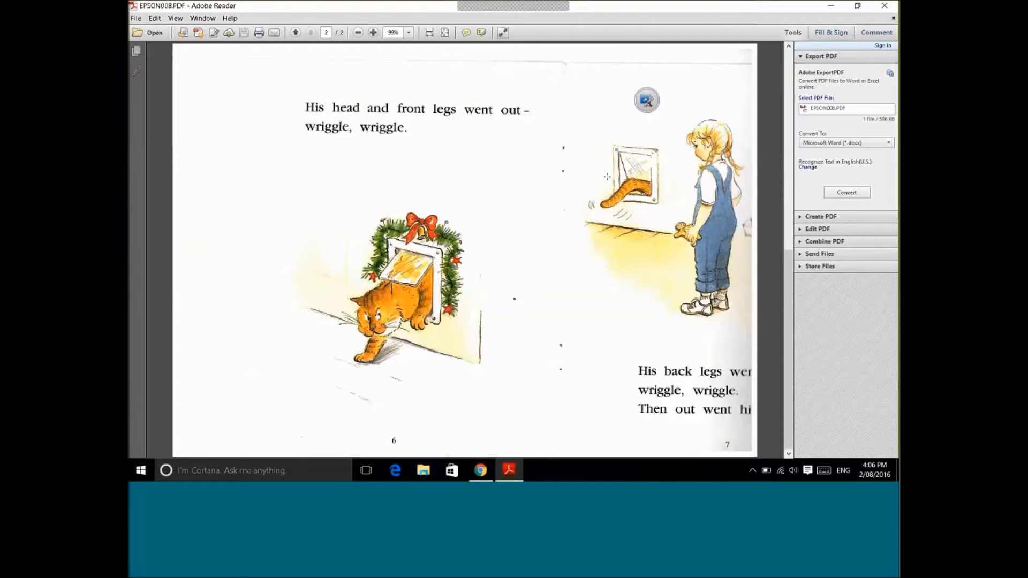
- Take an area snapshot of book page 7 from the first PDF page, about 652 by 755, and send it to the current flipchart page
scroll(607, 177, up, 2)
scroll(607, 176, up, 9)
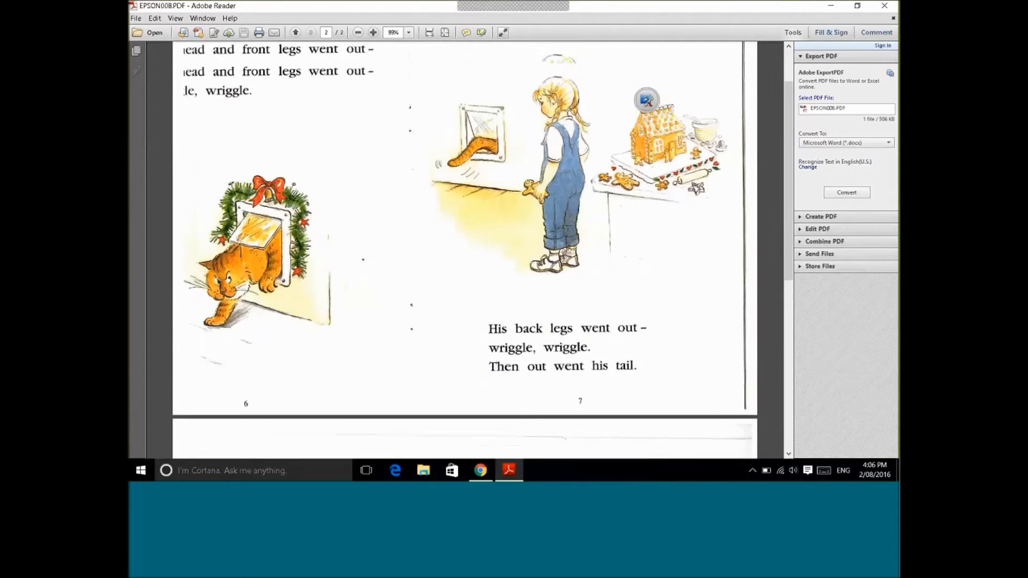
drag(648, 103, 285, 124)
mouse_move(265, 138)
click(257, 160)
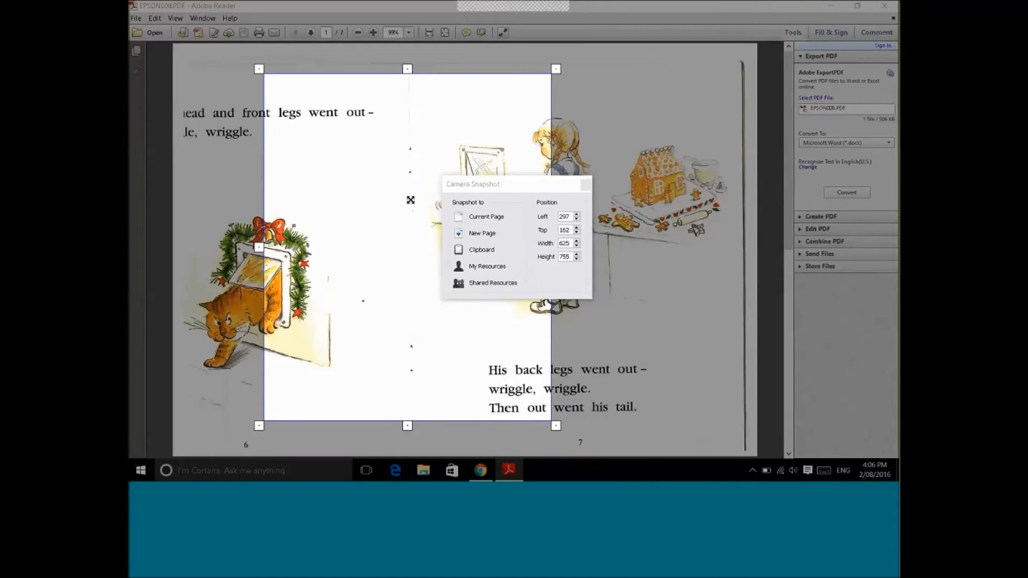
drag(411, 200, 575, 202)
drag(719, 252, 733, 251)
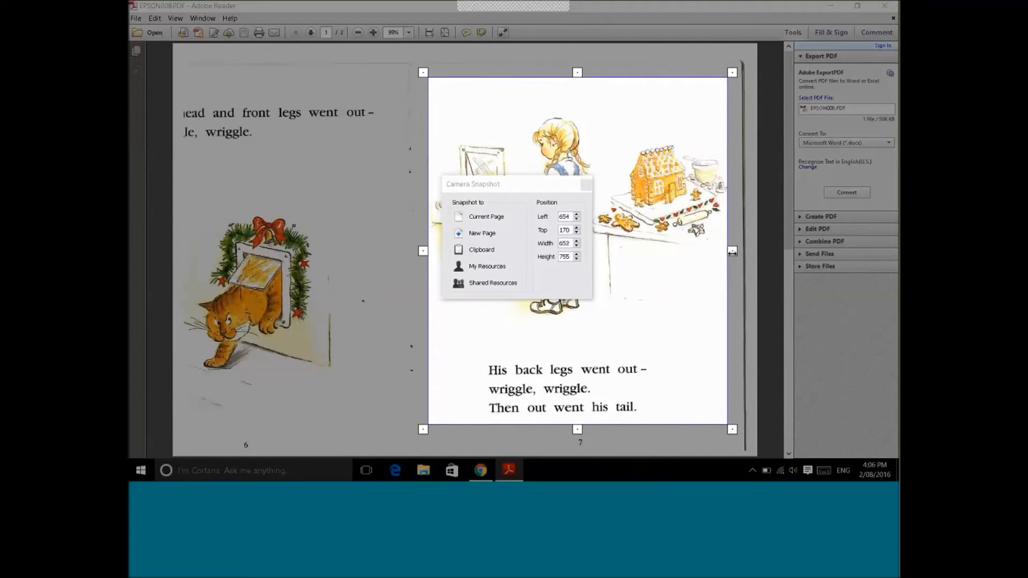
click(474, 216)
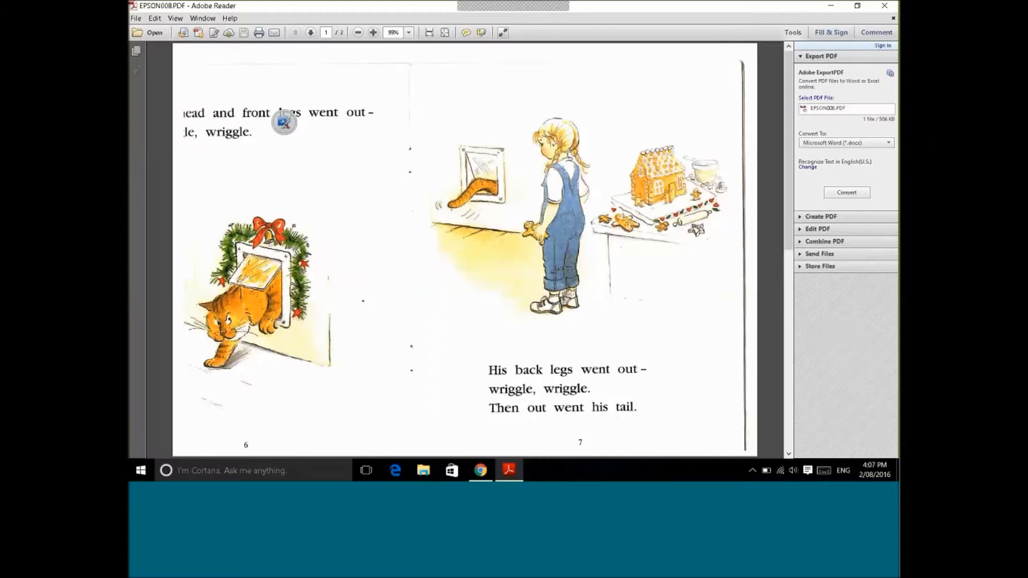
- Return from the PDF to the ActivInspire flipchart using the desktop tools
click(284, 123)
drag(284, 123, 405, 273)
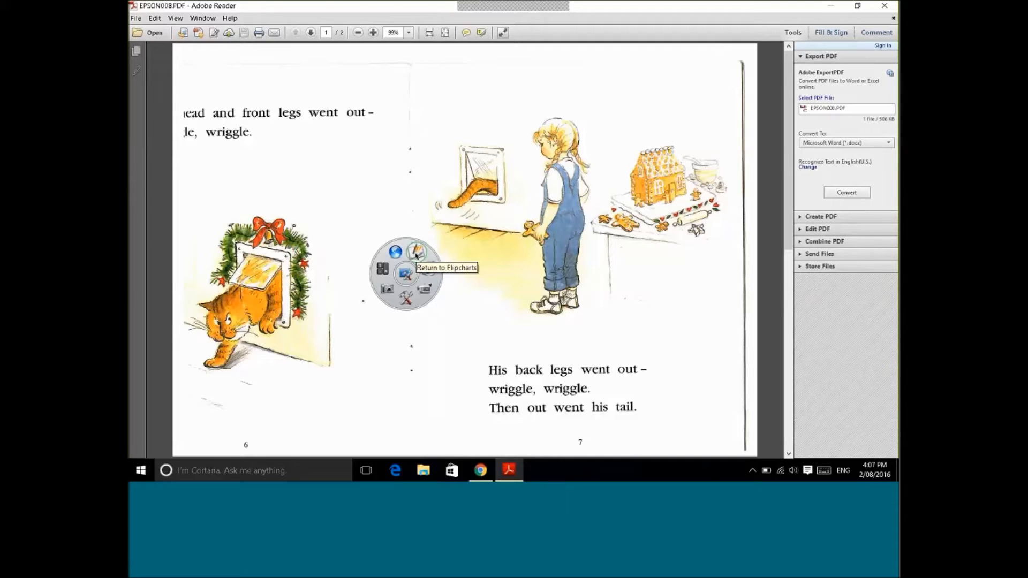
click(416, 255)
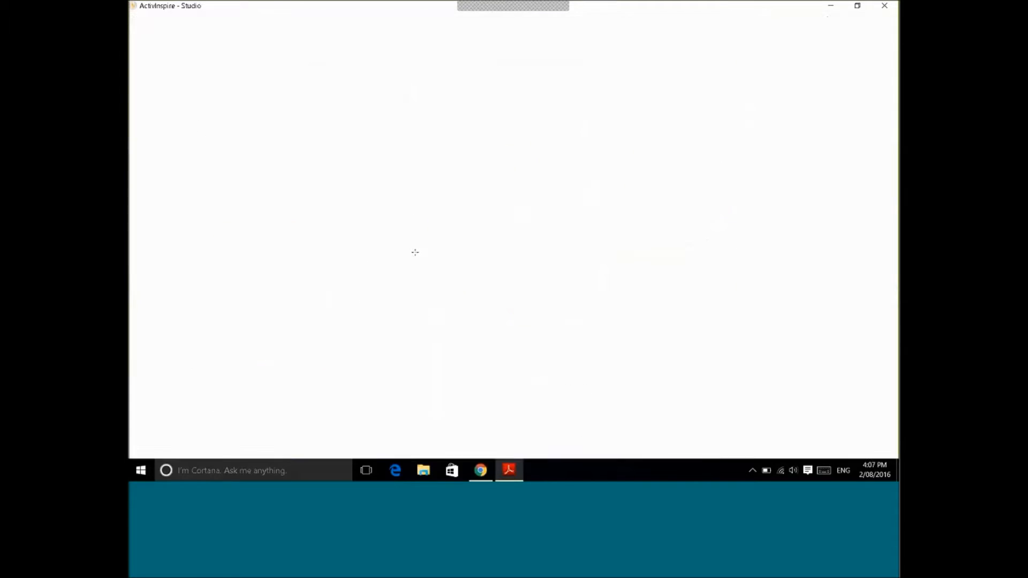
- Scale down both page snapshots and arrange them side by side, with the cat page left of the girl page
mouse_move(399, 298)
mouse_down()
mouse_move(611, 287)
mouse_move(390, 284)
mouse_up()
drag(252, 57, 471, 333)
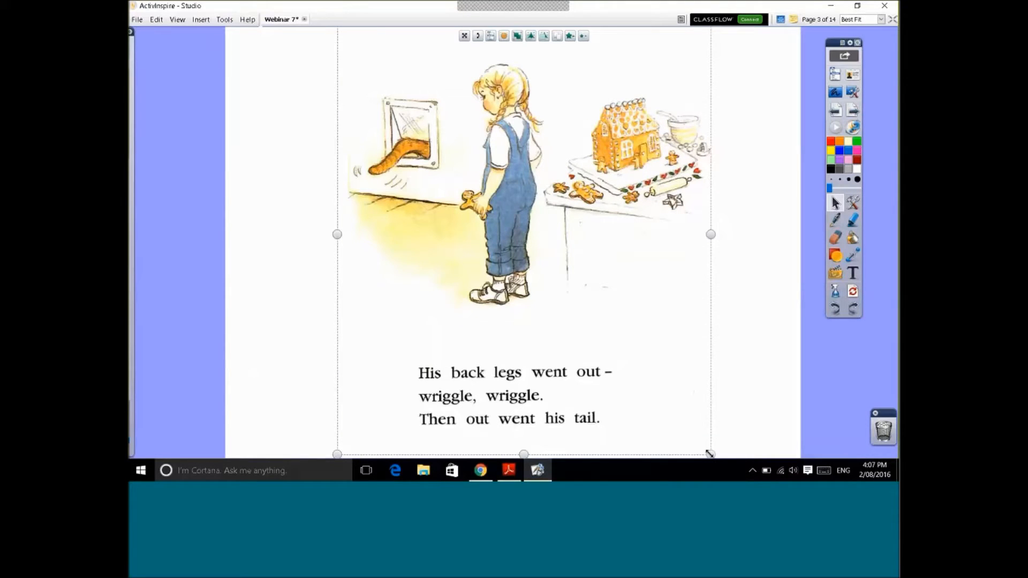
drag(710, 454, 610, 367)
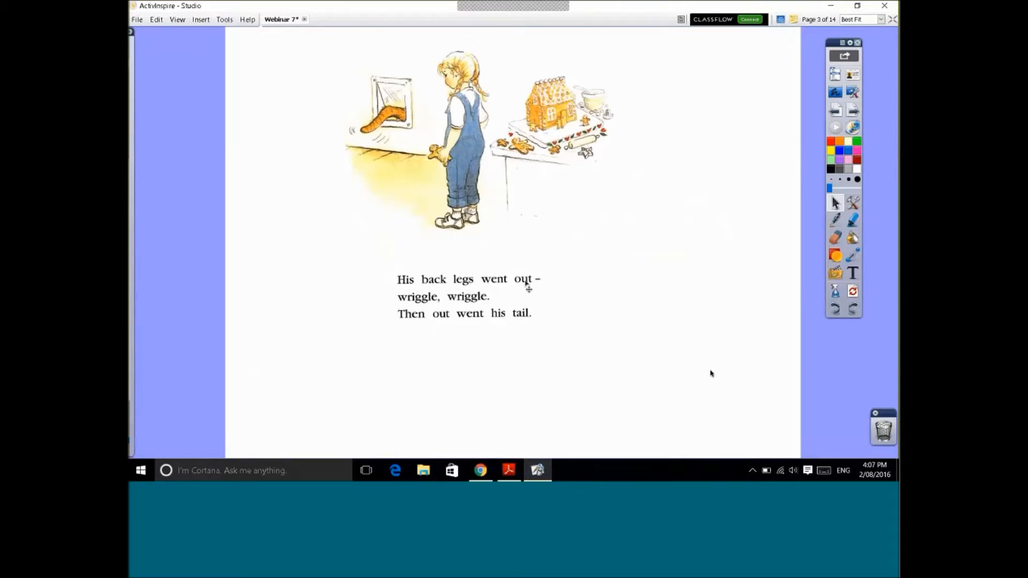
drag(526, 283, 712, 317)
drag(433, 236, 325, 283)
drag(607, 285, 595, 288)
- Group the two page snapshots and reposition the group on the flipchart page
drag(401, 45, 662, 236)
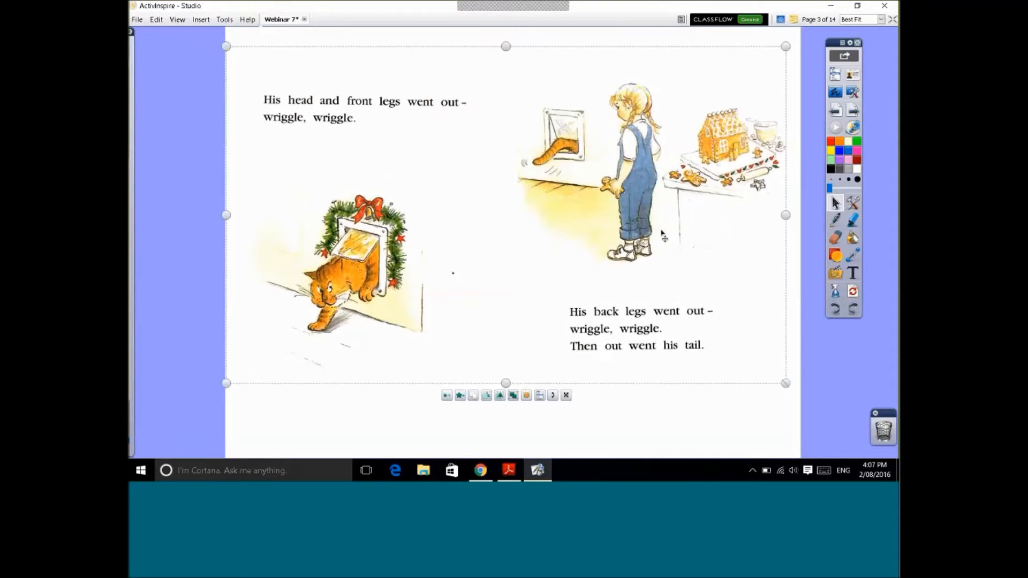
click(514, 395)
drag(552, 302, 573, 274)
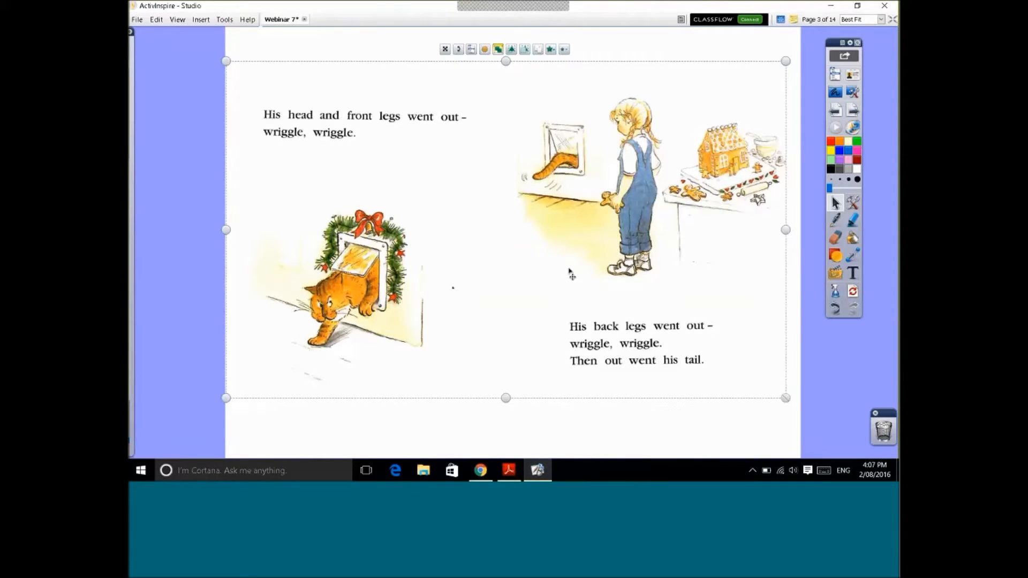
mouse_move(571, 274)
mouse_down()
mouse_move(504, 267)
mouse_move(530, 236)
mouse_move(572, 252)
mouse_move(575, 265)
mouse_up()
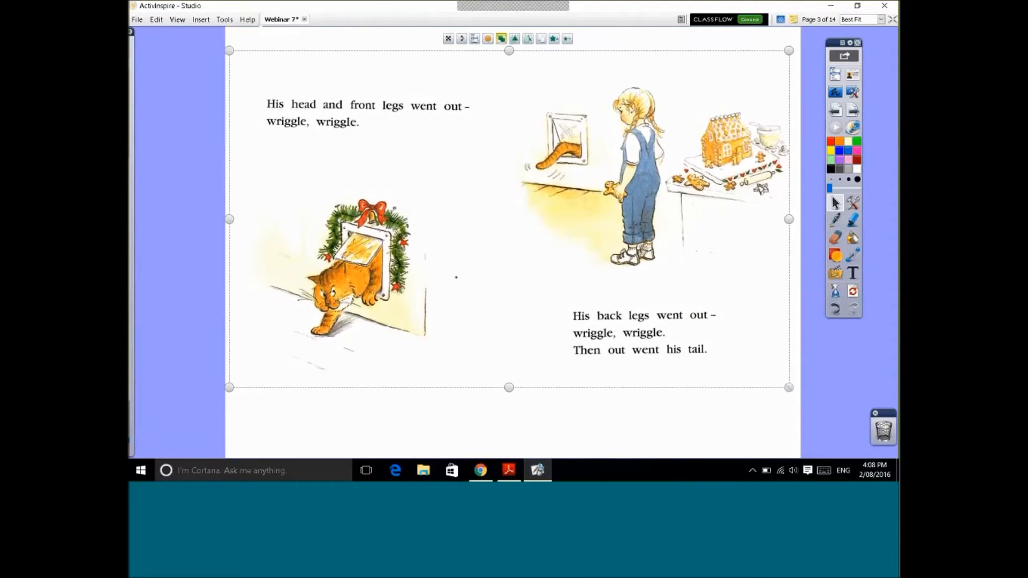
- Ungroup the two page snapshots
click(475, 39)
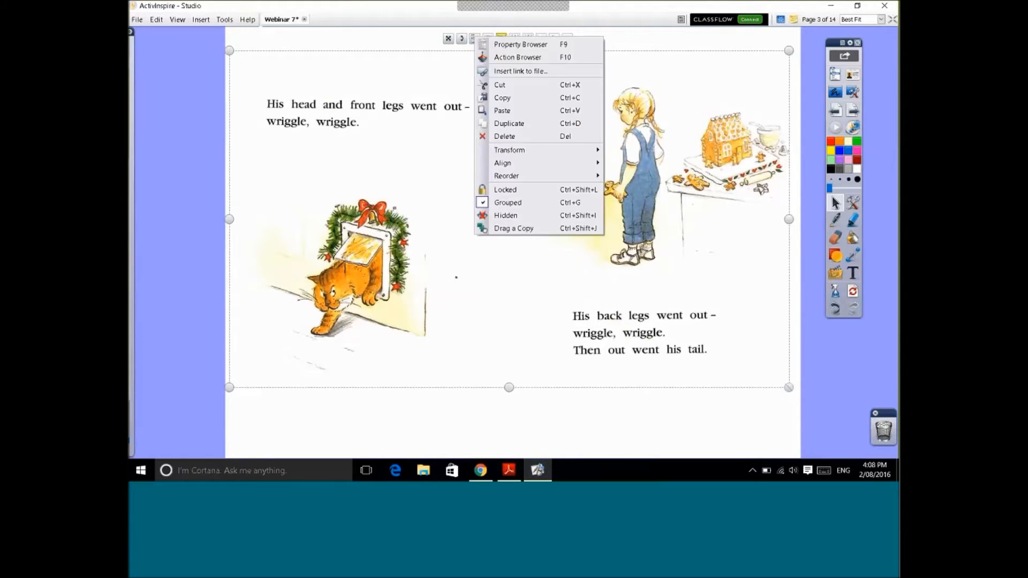
click(507, 202)
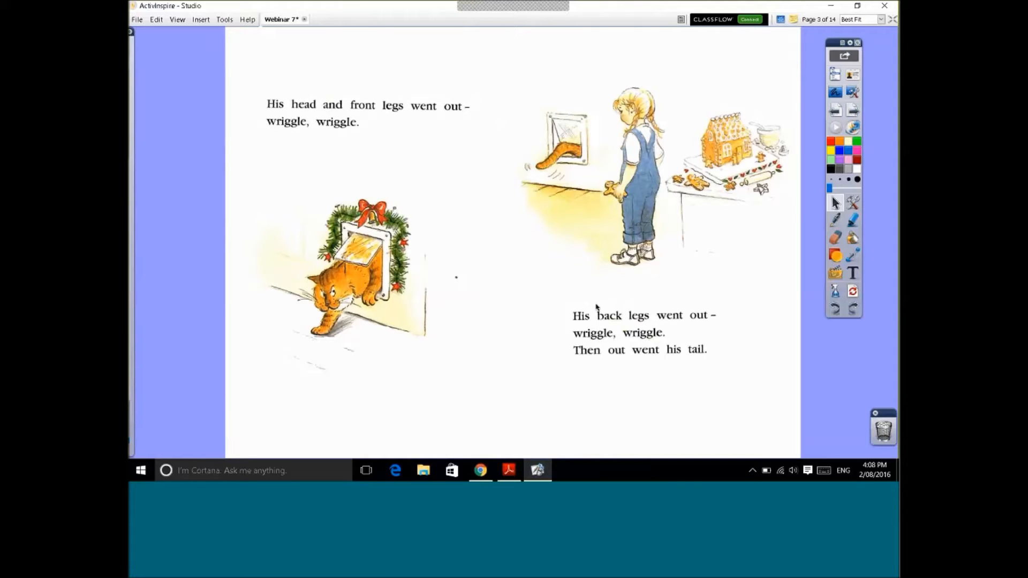
- Circle the dash, comma and full stop in the cat page's text with the red pen
click(835, 220)
mouse_move(468, 100)
mouse_down()
mouse_move(478, 95)
mouse_move(464, 92)
mouse_up()
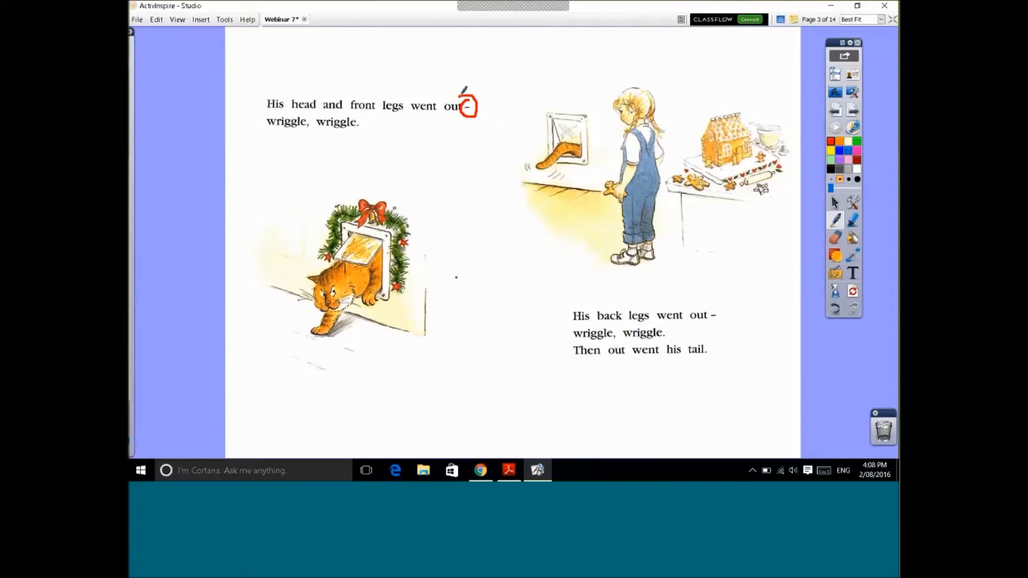
mouse_move(361, 124)
mouse_down()
mouse_move(366, 135)
mouse_move(357, 123)
mouse_move(304, 131)
mouse_move(314, 135)
mouse_move(314, 114)
mouse_up()
- Highlight the dash, comma and full stop in the first two lines of the girl page's text in yellow
click(853, 220)
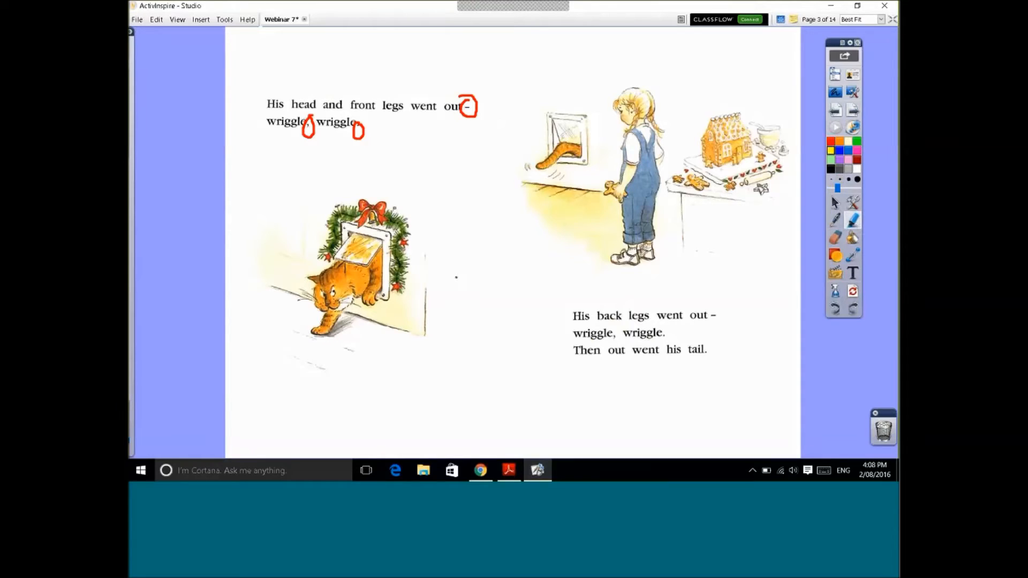
click(713, 317)
drag(713, 317, 741, 320)
click(611, 335)
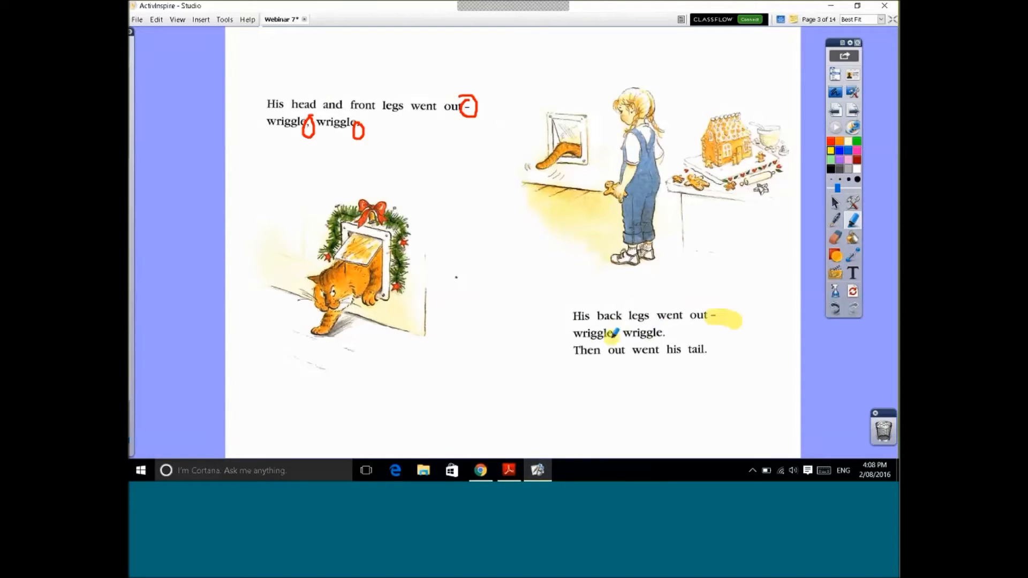
click(666, 336)
- Clear all annotations from the flipchart page
click(844, 299)
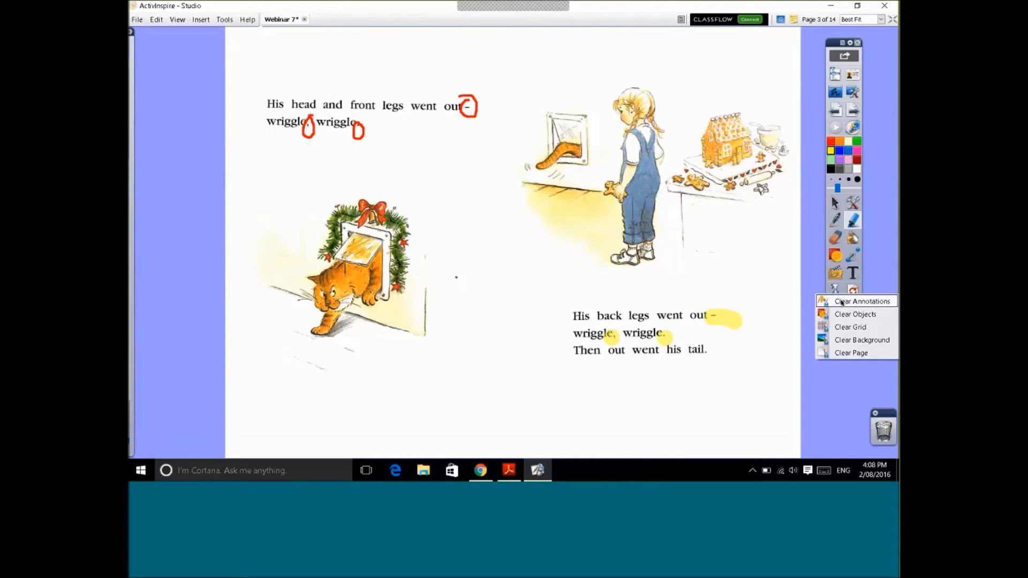
click(844, 303)
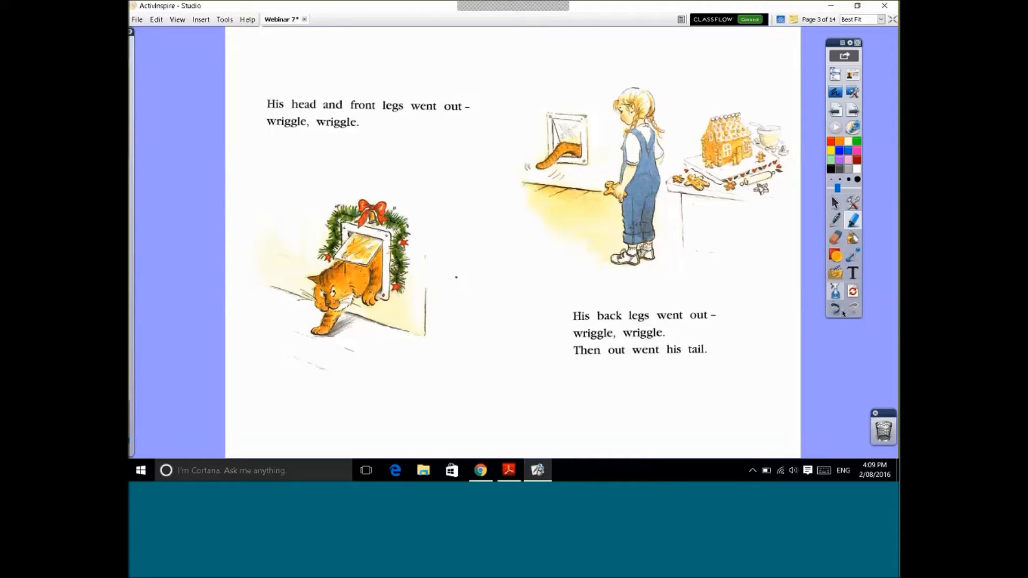
- Cover the text passages of both storybook pages with filled black rectangles
click(838, 257)
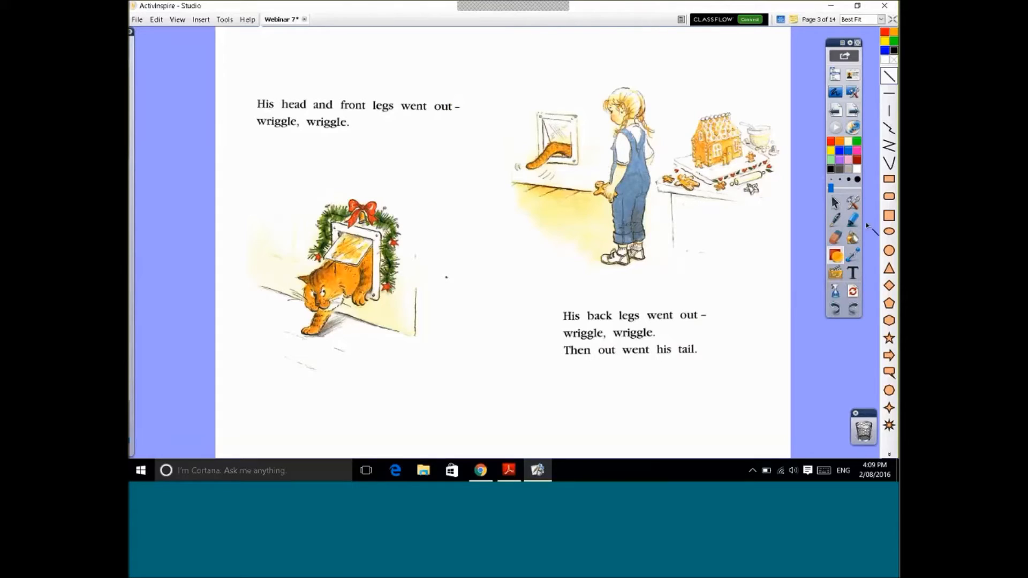
click(890, 182)
drag(247, 87, 476, 136)
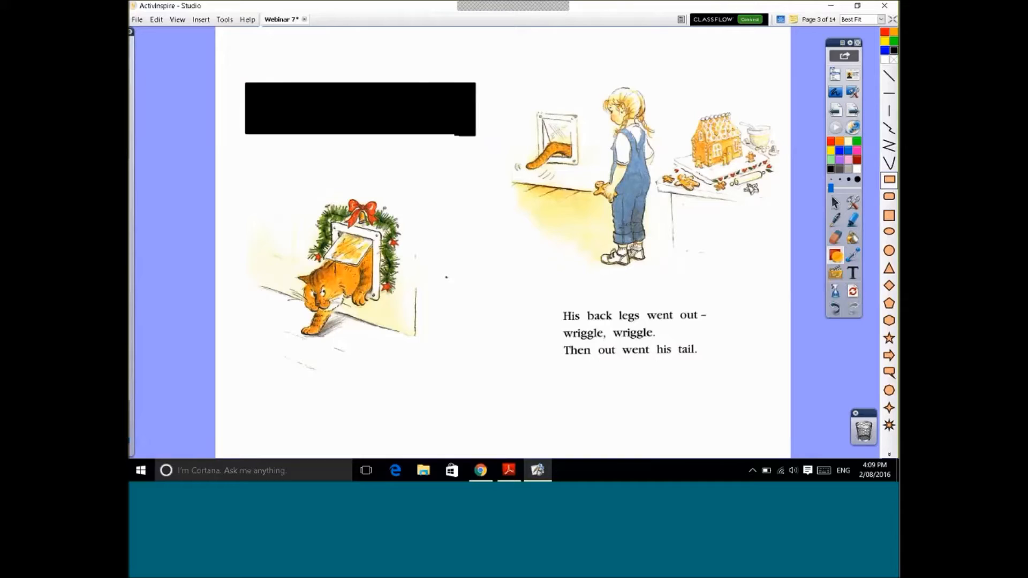
mouse_move(549, 300)
mouse_down()
mouse_move(650, 359)
mouse_move(718, 365)
mouse_up()
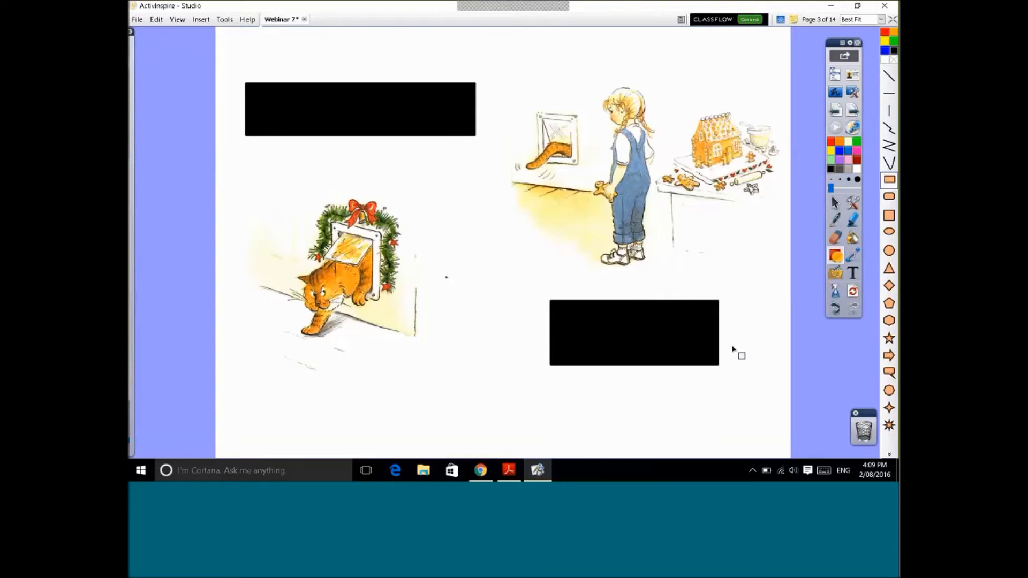
- Undo the black rectangles covering the text on both storybook pages
click(835, 203)
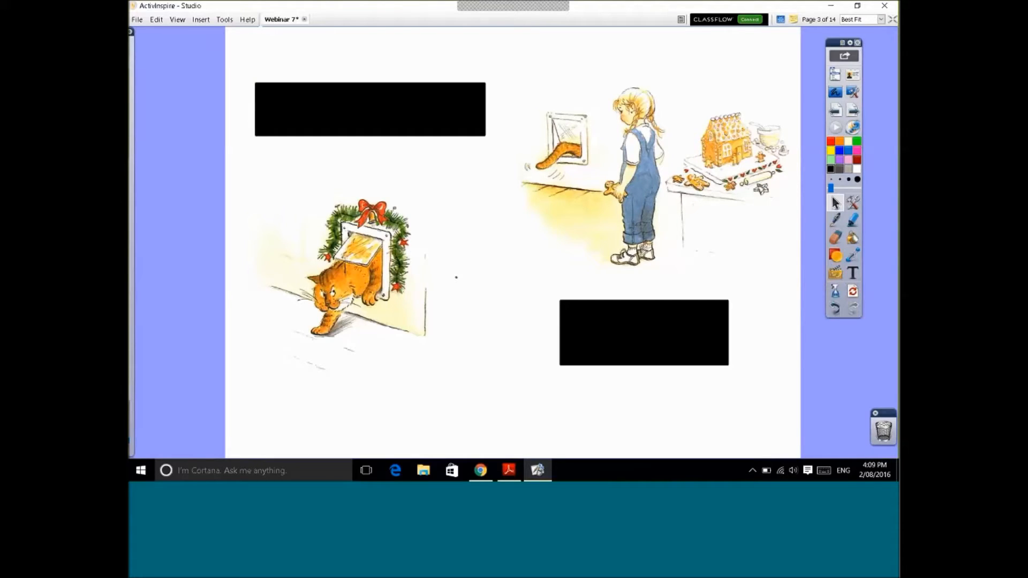
click(835, 309)
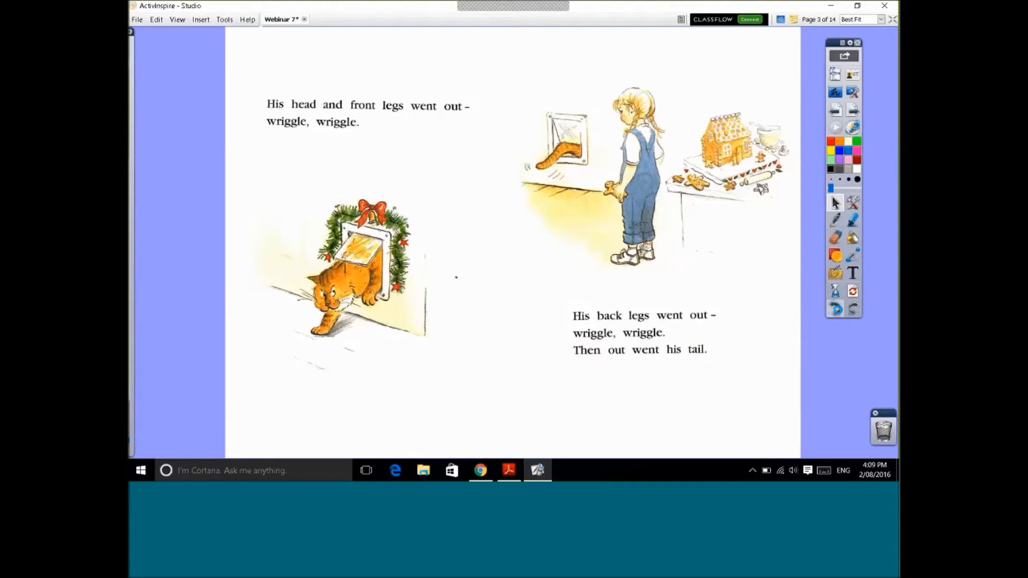
- Cover the page with the Revealer, test uncovering it from its side and bottom edges, and close the Revealer
click(856, 202)
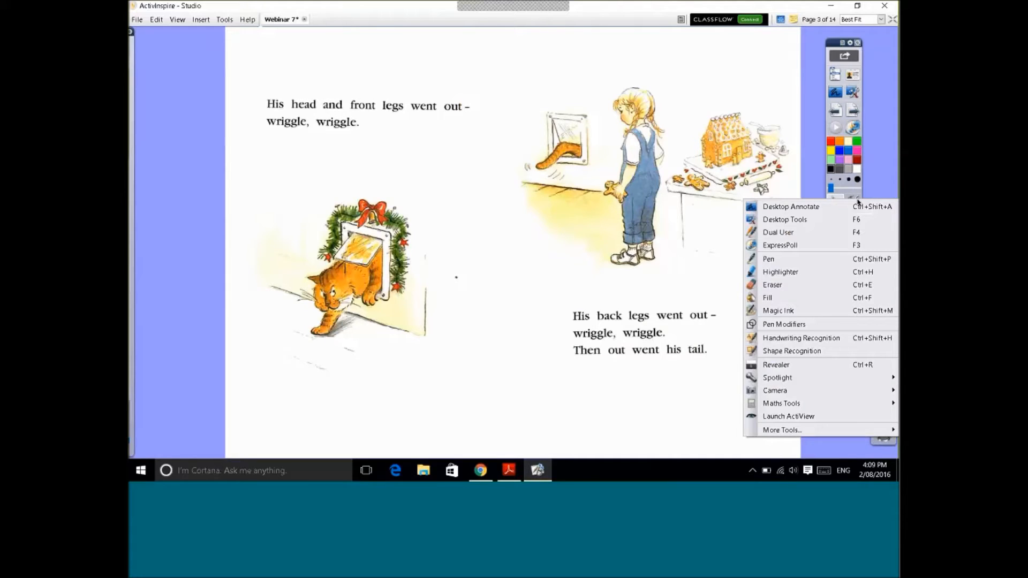
click(786, 368)
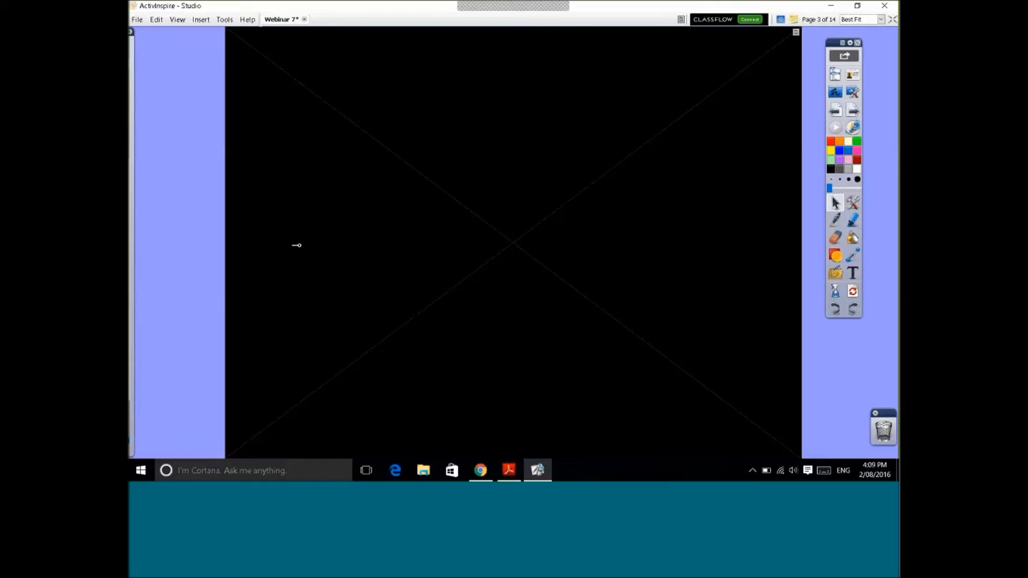
drag(296, 246, 285, 218)
drag(514, 425, 773, 358)
click(795, 33)
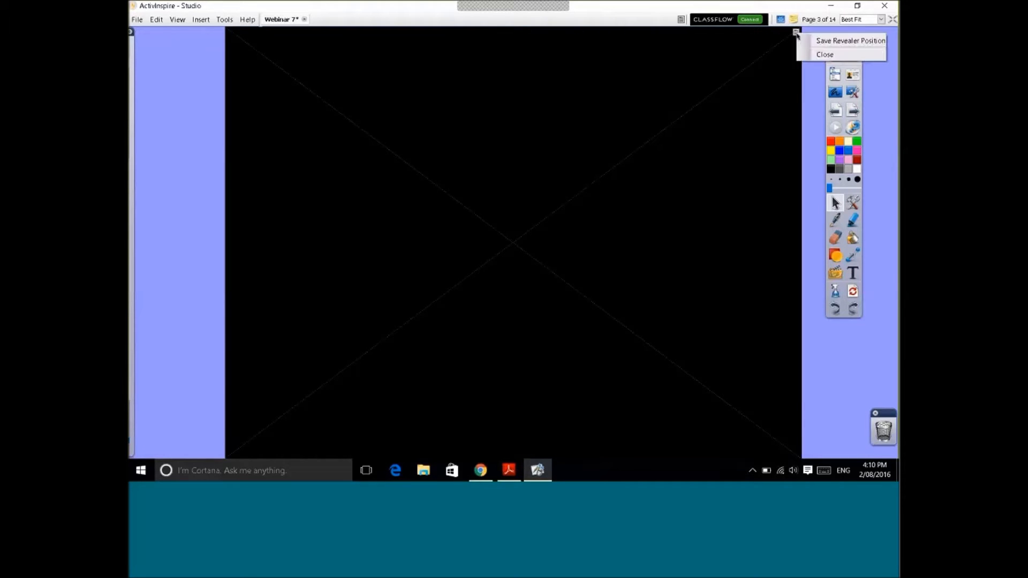
click(820, 55)
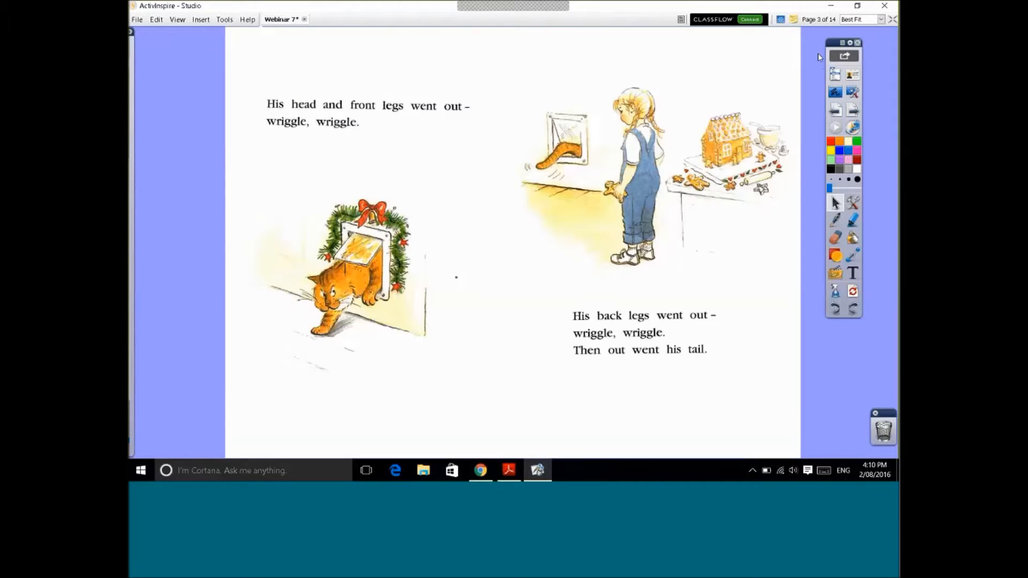
- Show a square spotlight, fit it around the cat picture, and move it over to the girl's page
click(854, 203)
mouse_move(764, 381)
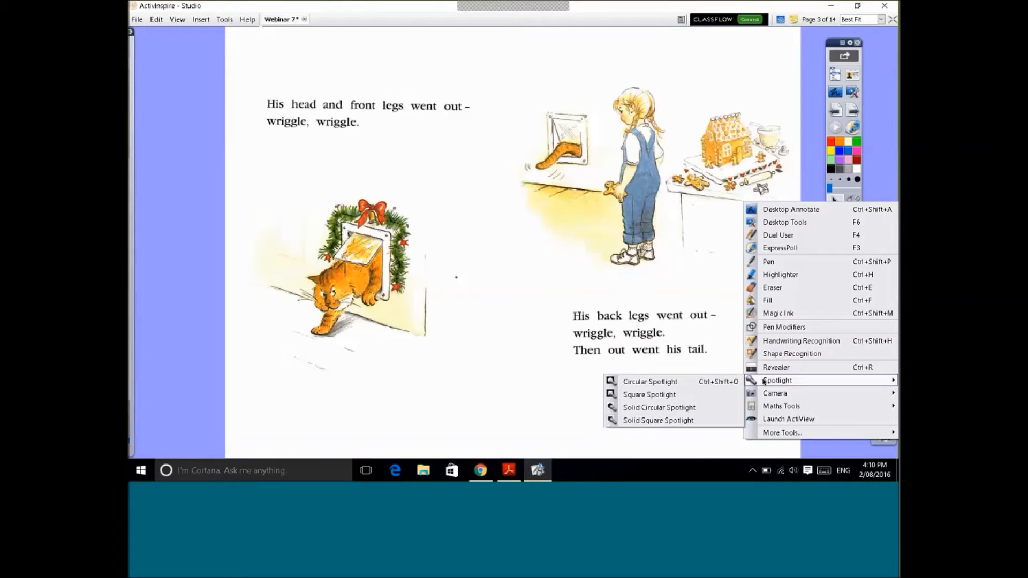
click(676, 399)
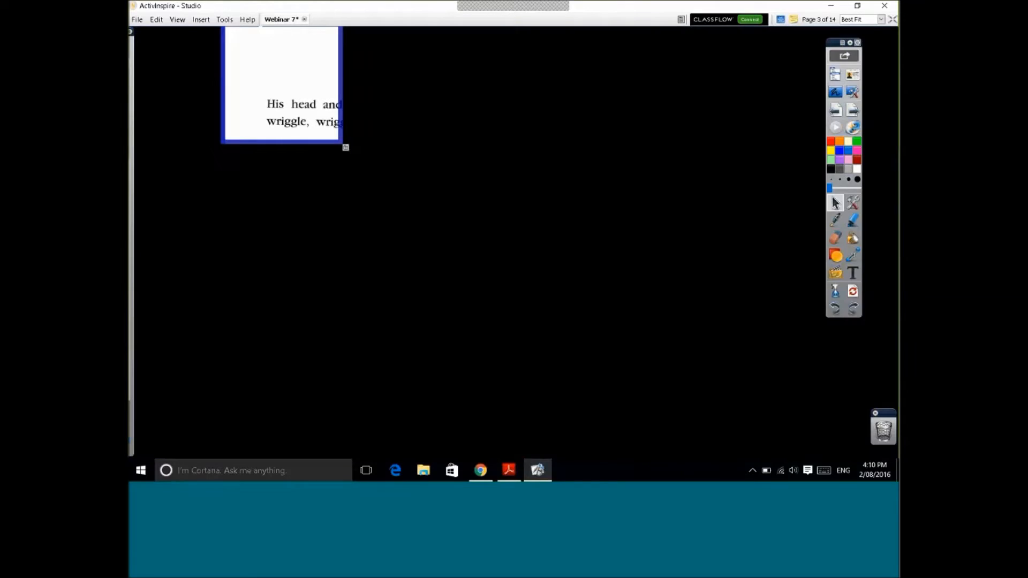
drag(515, 113, 555, 263)
drag(383, 317, 416, 345)
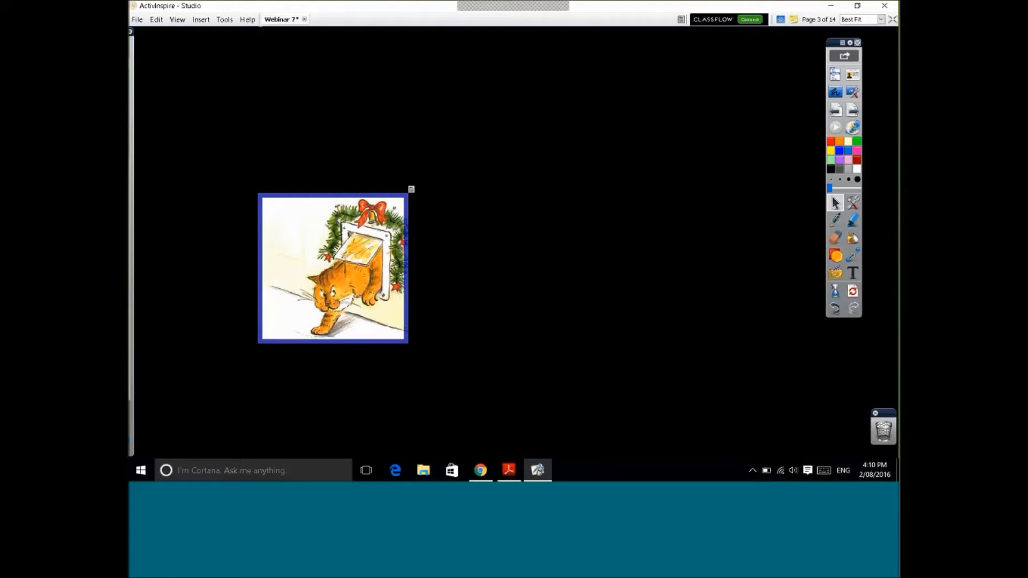
drag(405, 272, 440, 281)
drag(367, 343, 369, 356)
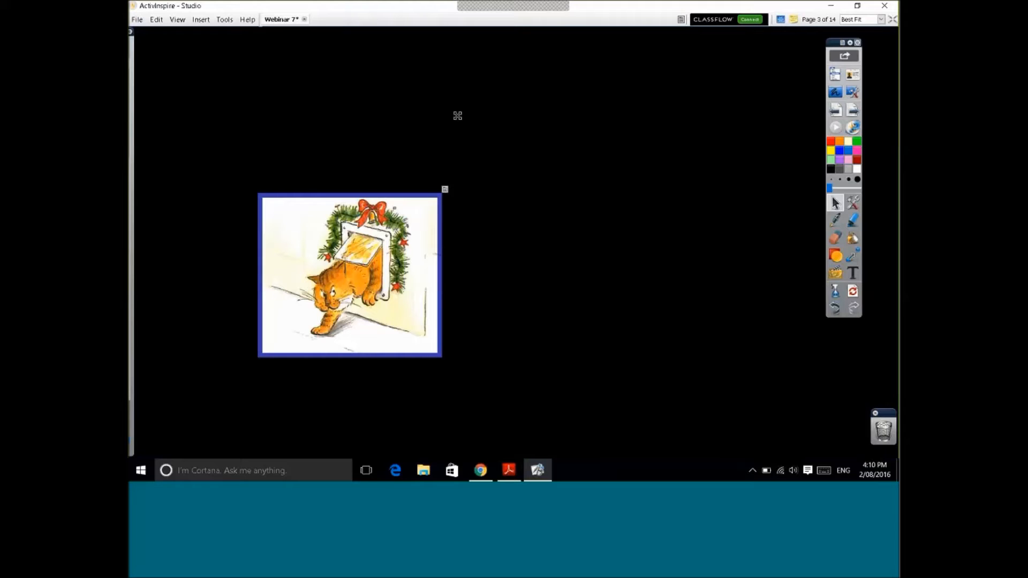
drag(455, 134, 764, 173)
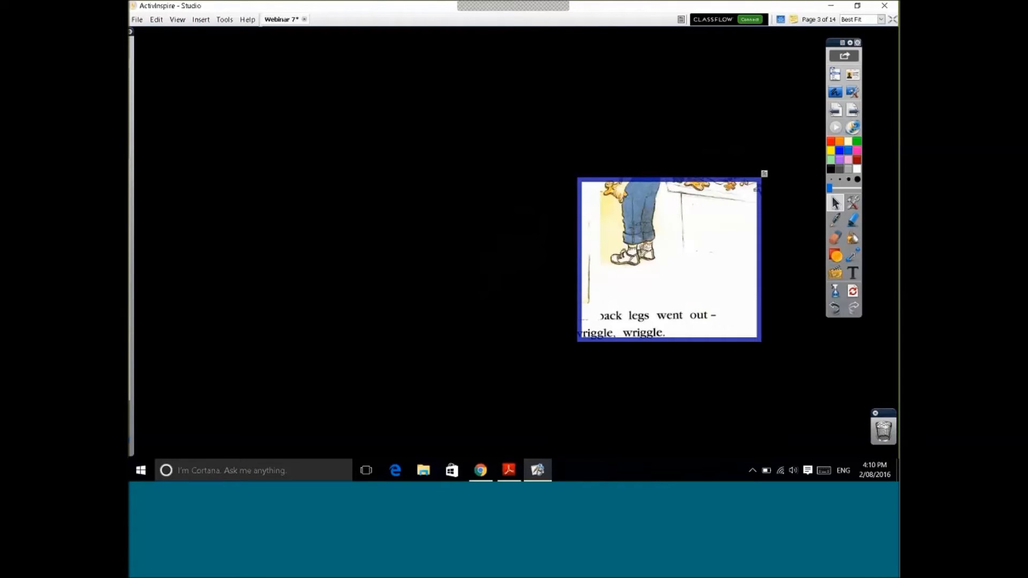
- Switch to a solid square spotlight and place it over the text below the girl
click(765, 173)
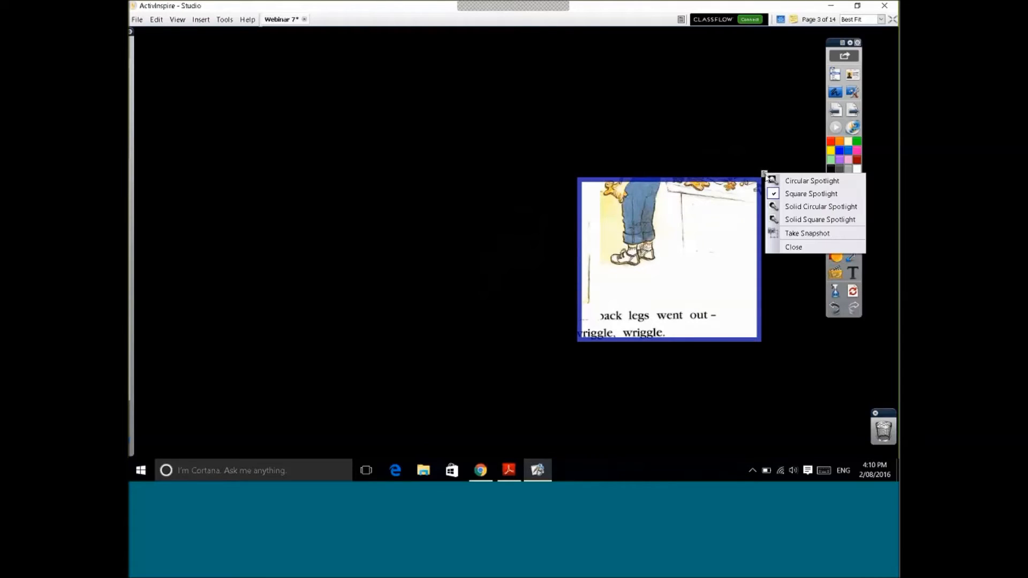
click(815, 220)
drag(733, 238, 704, 347)
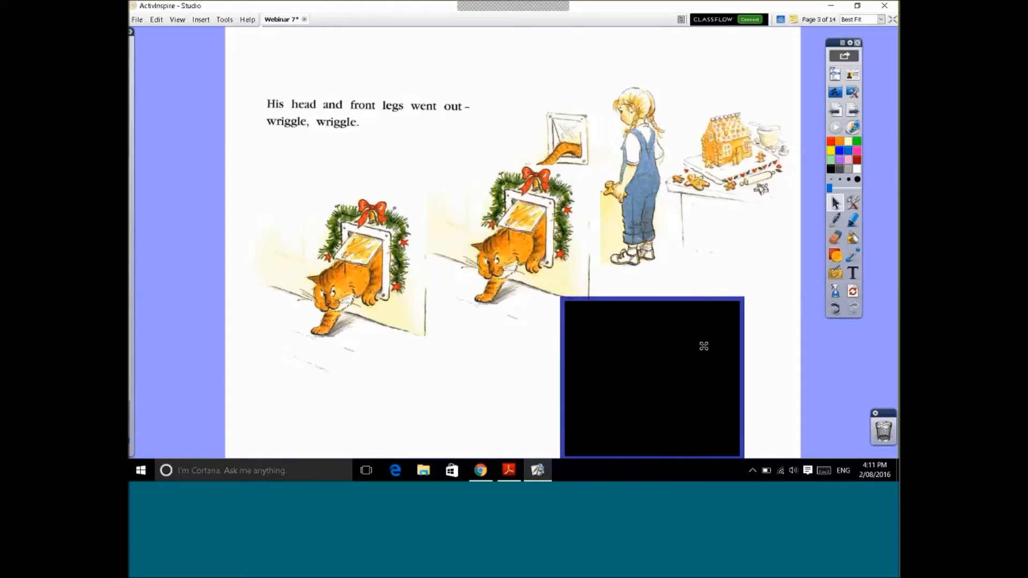
- Delete the stray duplicate cat picture from between the two storybook pages using the bin
click(509, 202)
click(508, 203)
drag(541, 165, 882, 435)
drag(554, 228, 883, 434)
- Reposition and shorten the solid spotlight to fit the girl page's text, close it, and go to the following flipchart page
drag(650, 328, 614, 328)
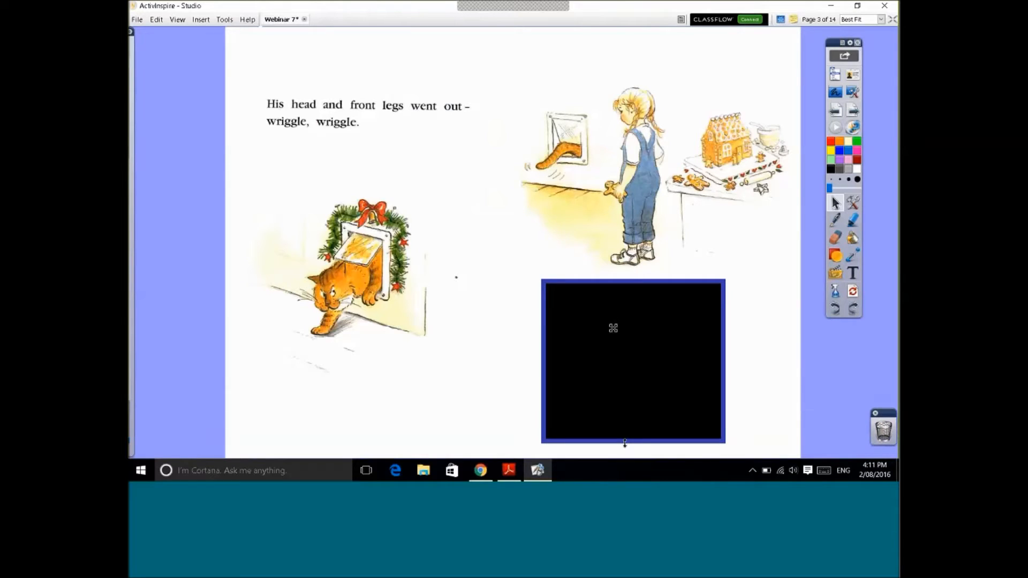
drag(625, 444, 627, 380)
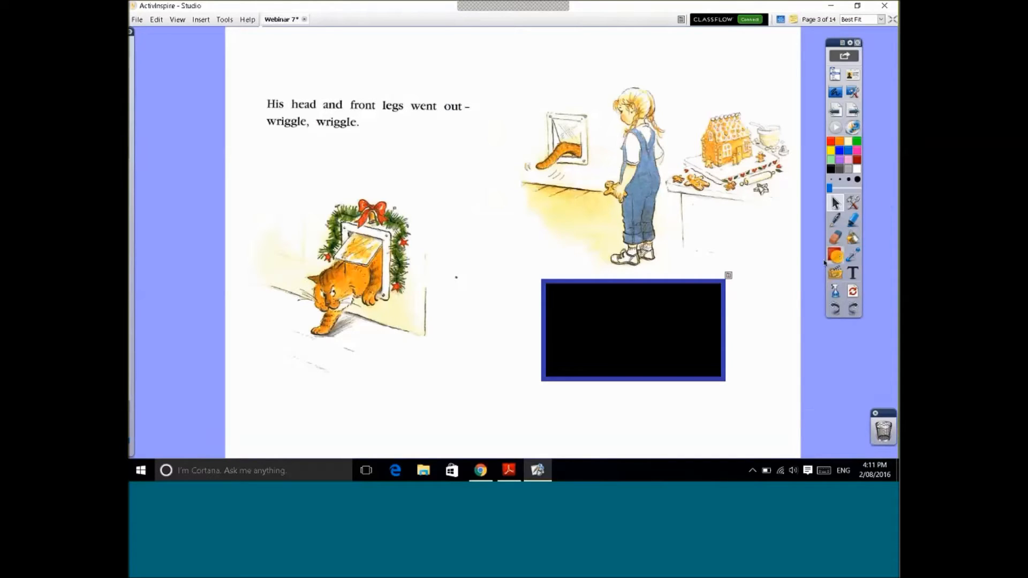
click(728, 275)
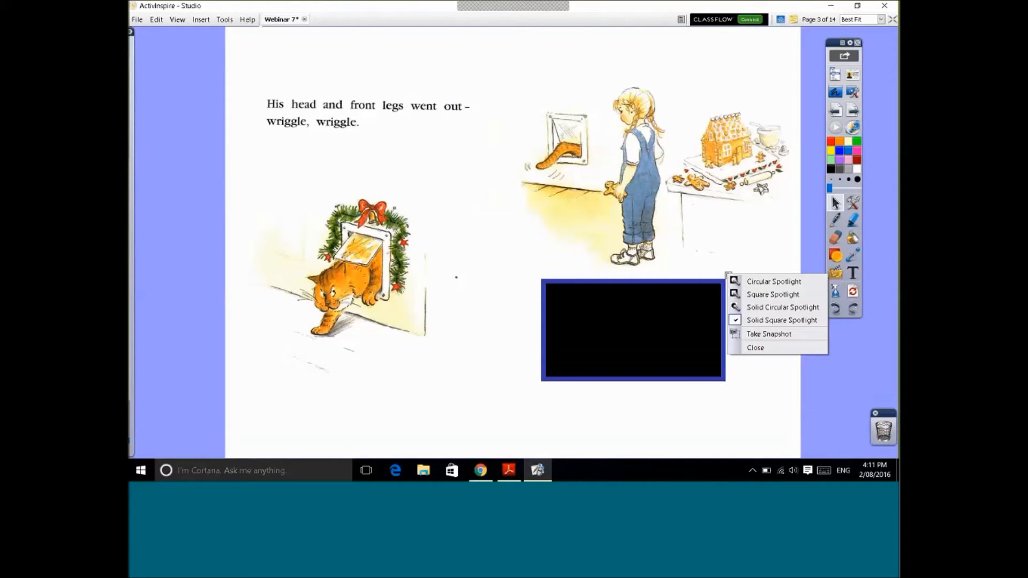
click(755, 348)
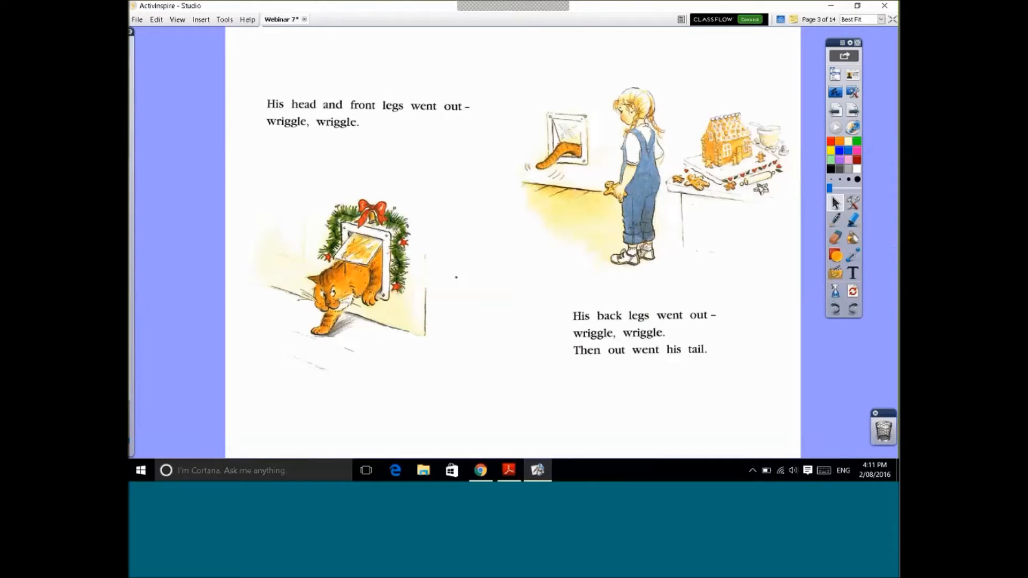
click(853, 111)
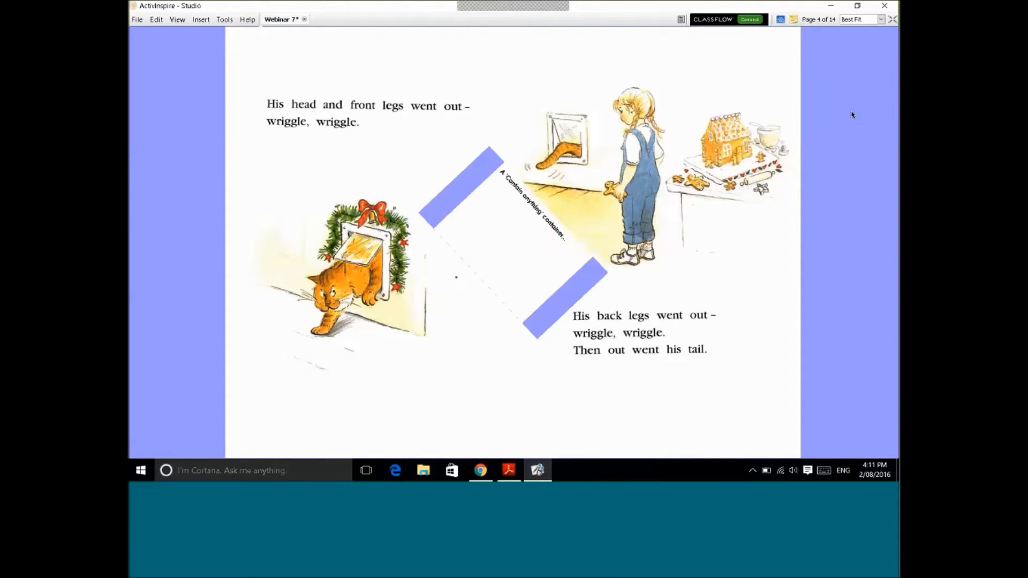
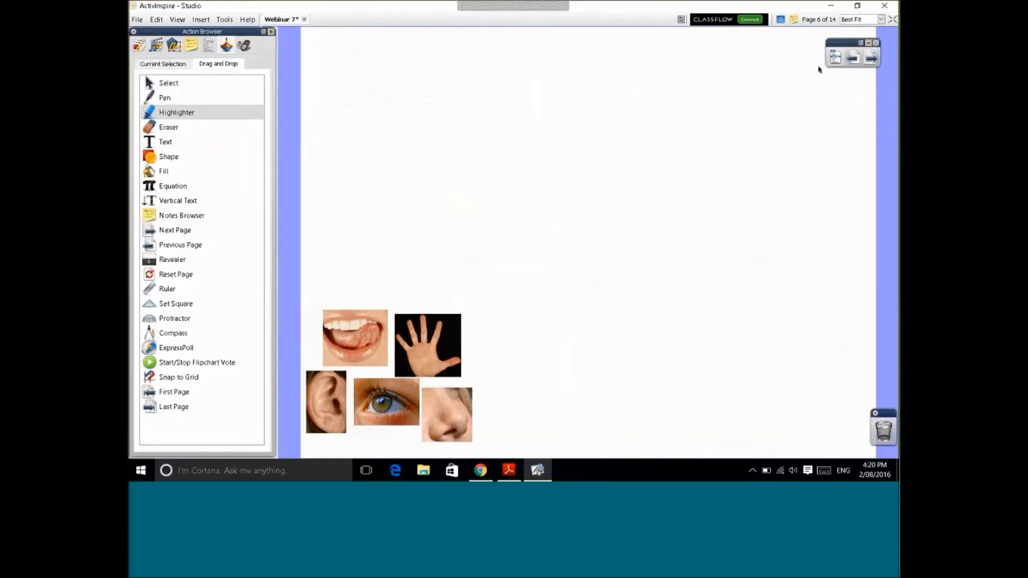
- Return to the rainforest questions page, restore the full toolbox, and copy the "What plants live in rainforests?" card
click(855, 60)
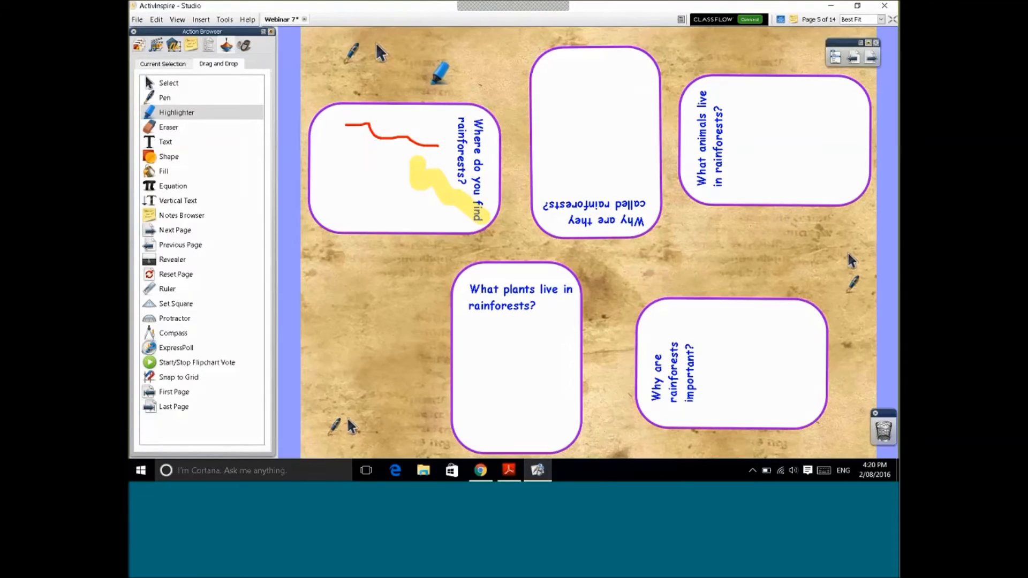
click(868, 43)
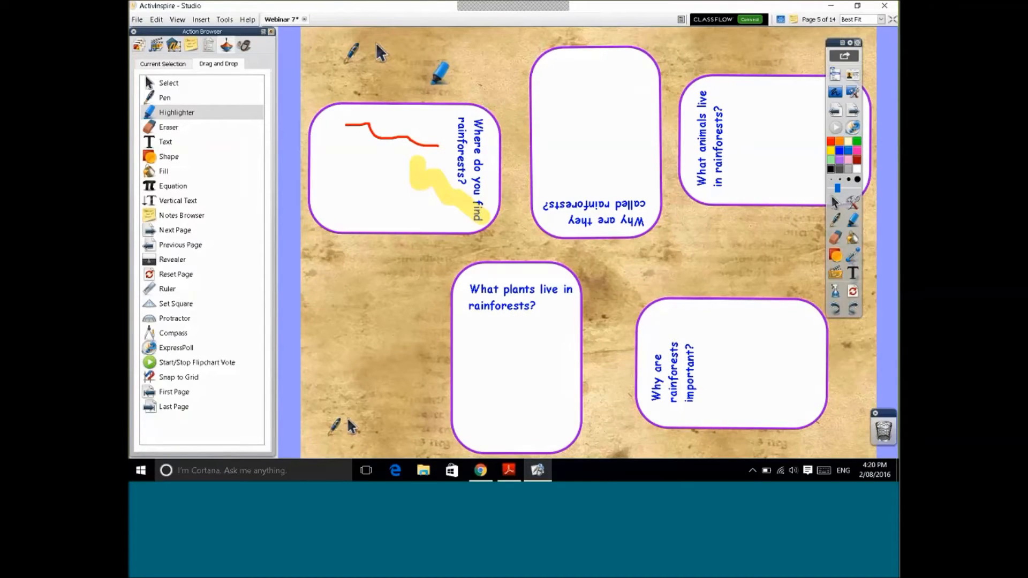
drag(535, 355, 565, 343)
right_click(565, 342)
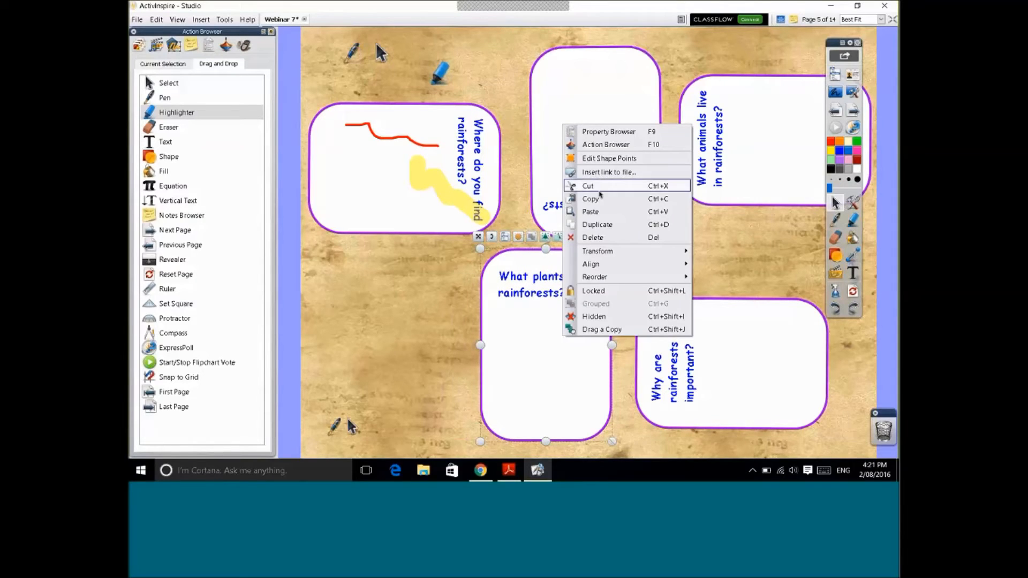
click(600, 202)
- Paste the card onto the five senses pictures page and remove its question text
click(853, 112)
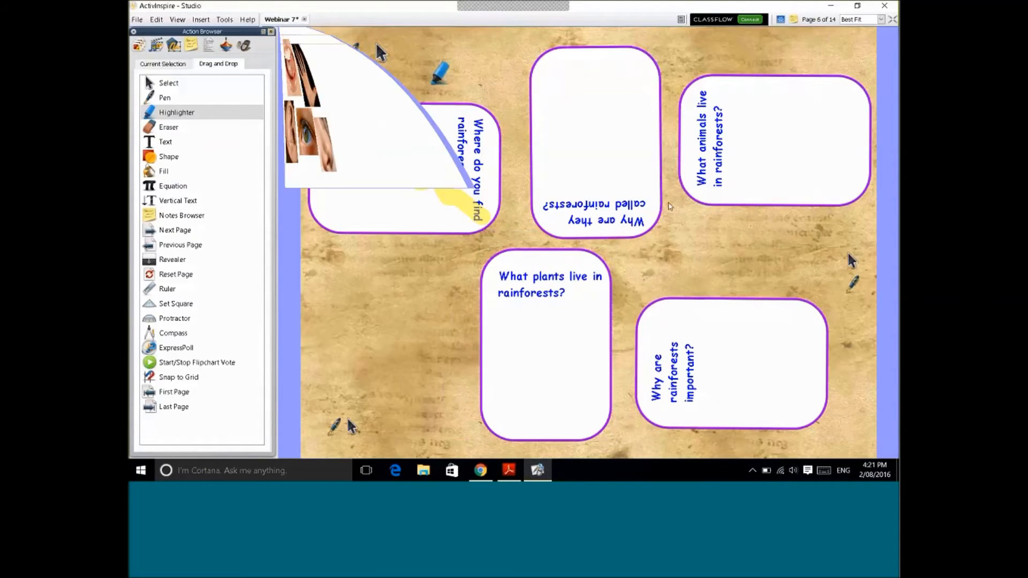
right_click(653, 197)
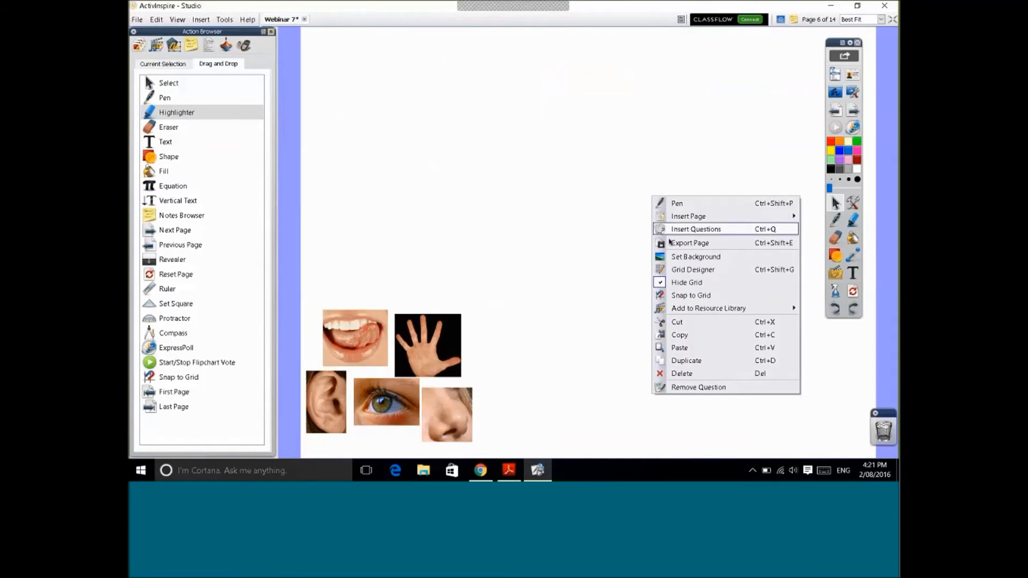
click(703, 348)
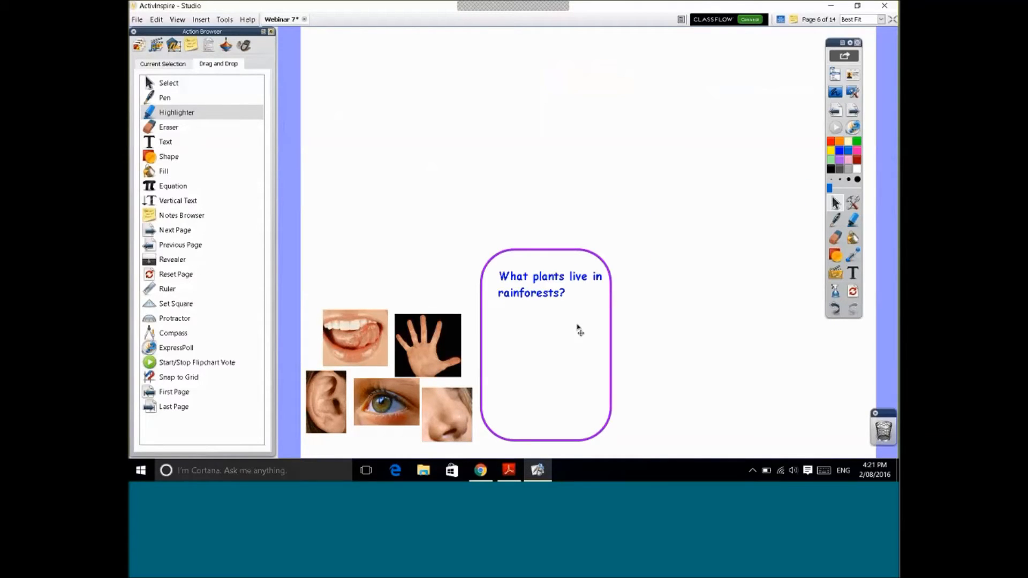
drag(546, 273, 884, 429)
- Apply the blue water-drop texture from the shared Backgrounds resources as the page background
click(157, 45)
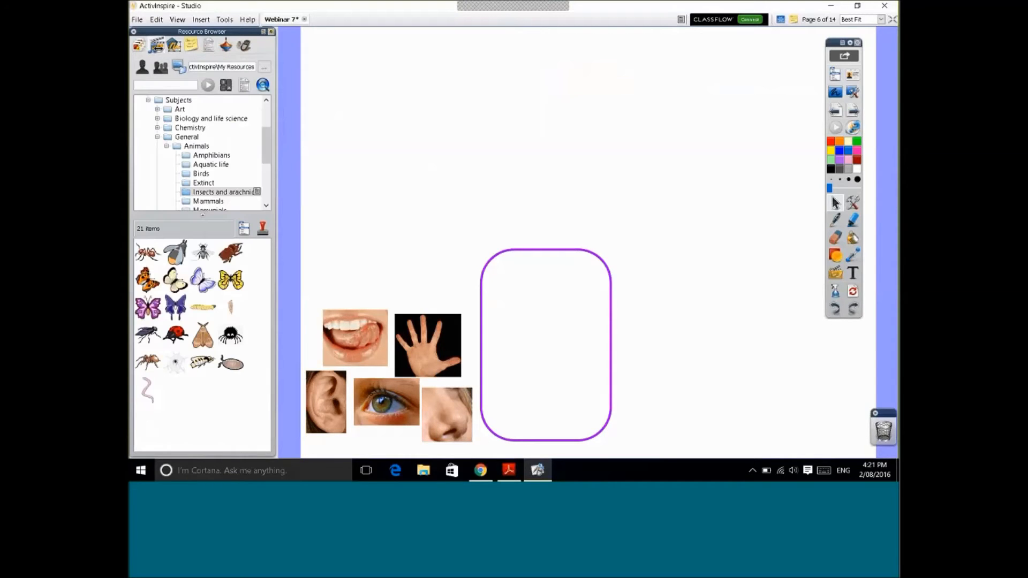
click(157, 137)
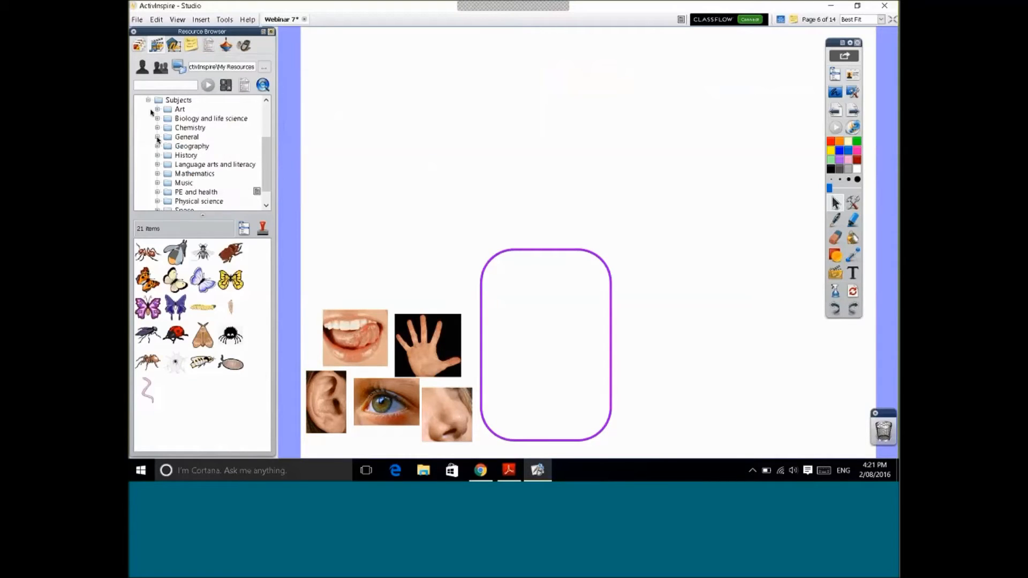
click(148, 100)
click(148, 118)
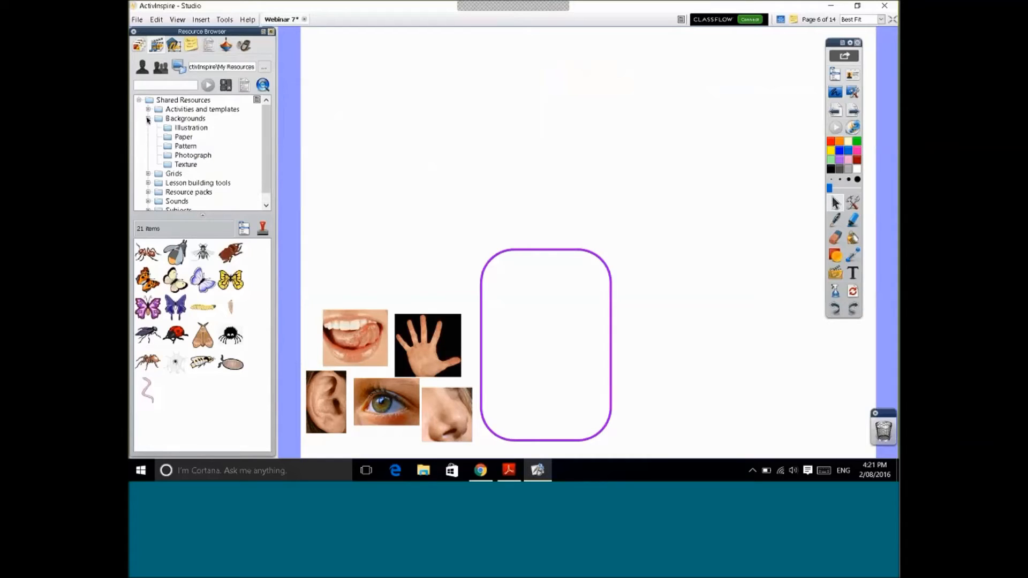
click(177, 165)
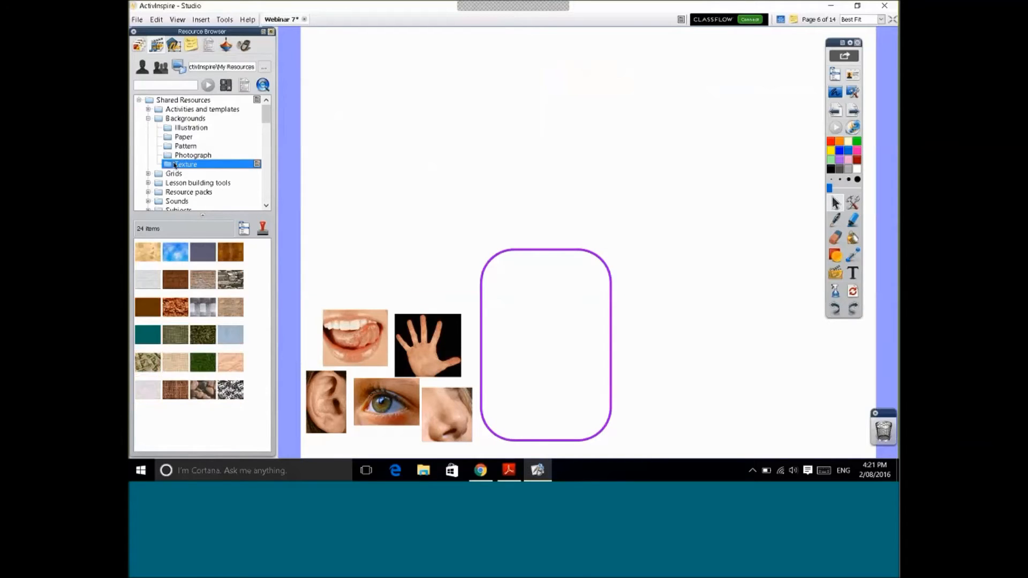
drag(229, 331, 514, 315)
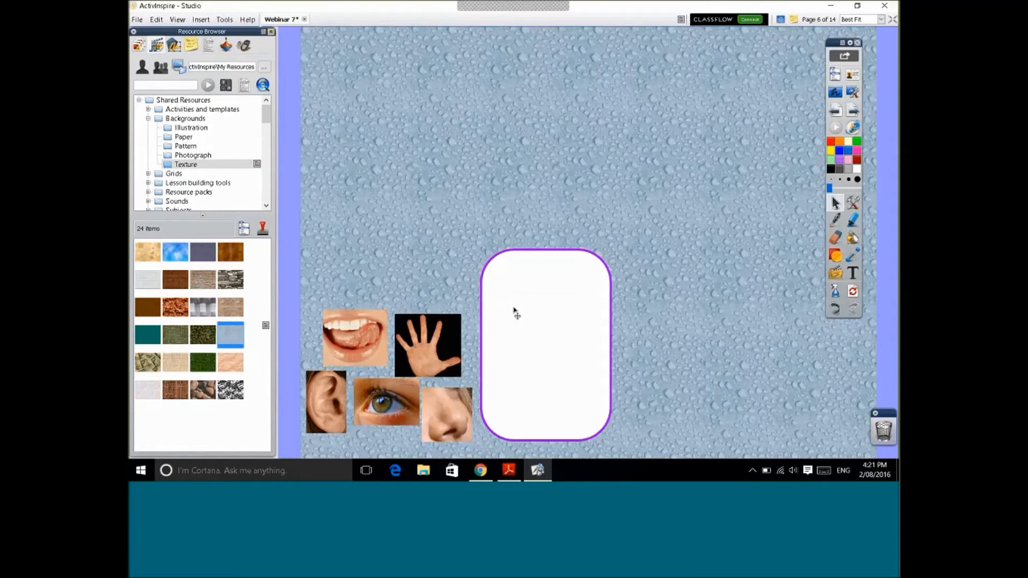
- Move the blank card to the upper middle of the page and try placing the hand picture on it
drag(555, 348, 662, 211)
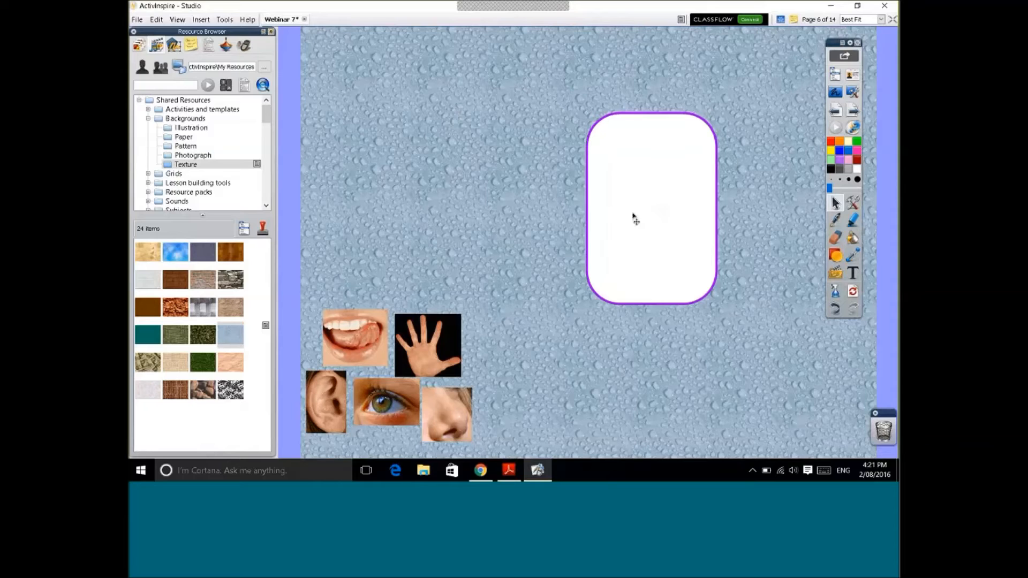
drag(437, 345, 553, 144)
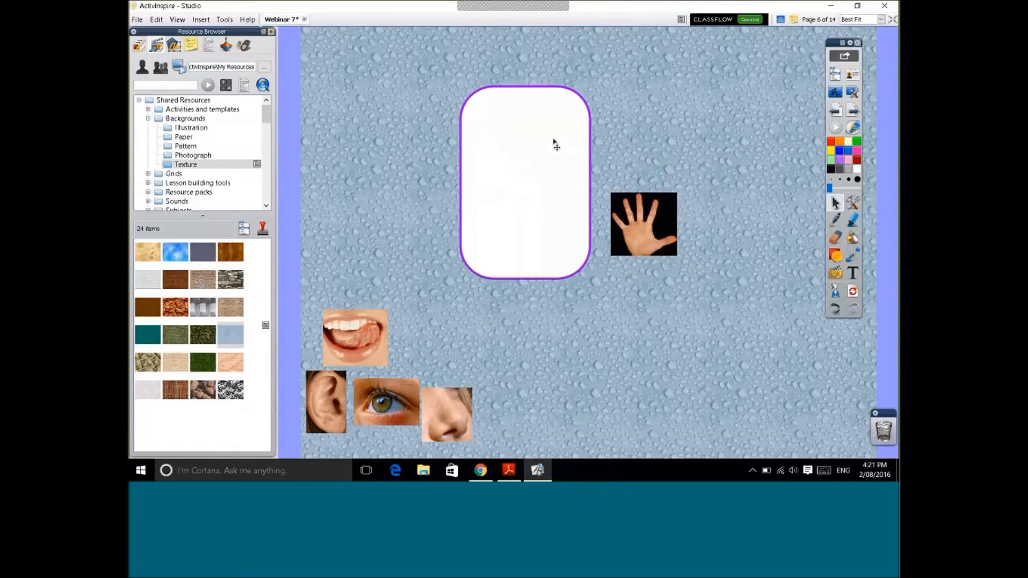
drag(633, 231, 464, 322)
- Send the blank card to the bottom layer and nudge the hand picture
right_click(546, 195)
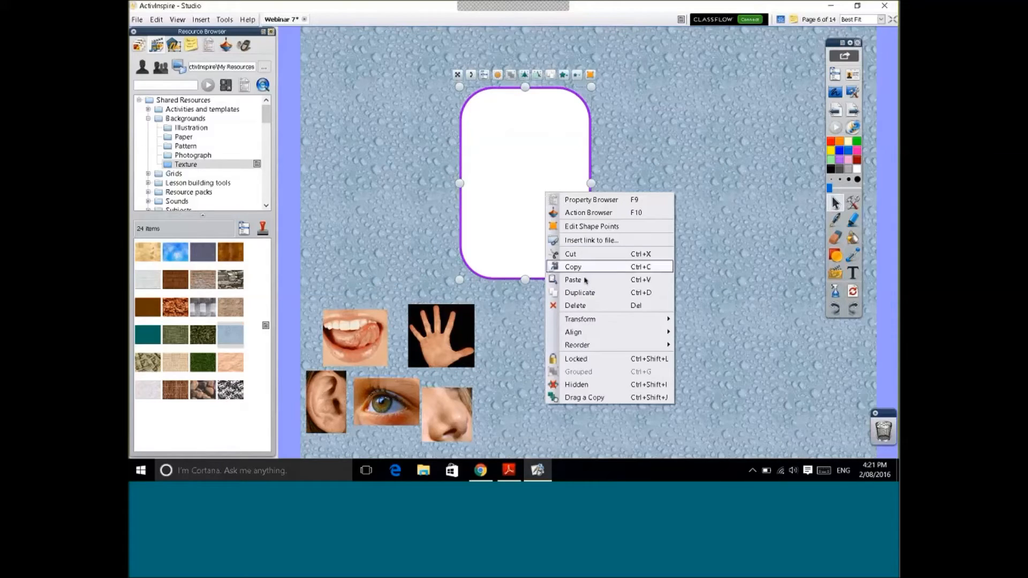
mouse_move(612, 347)
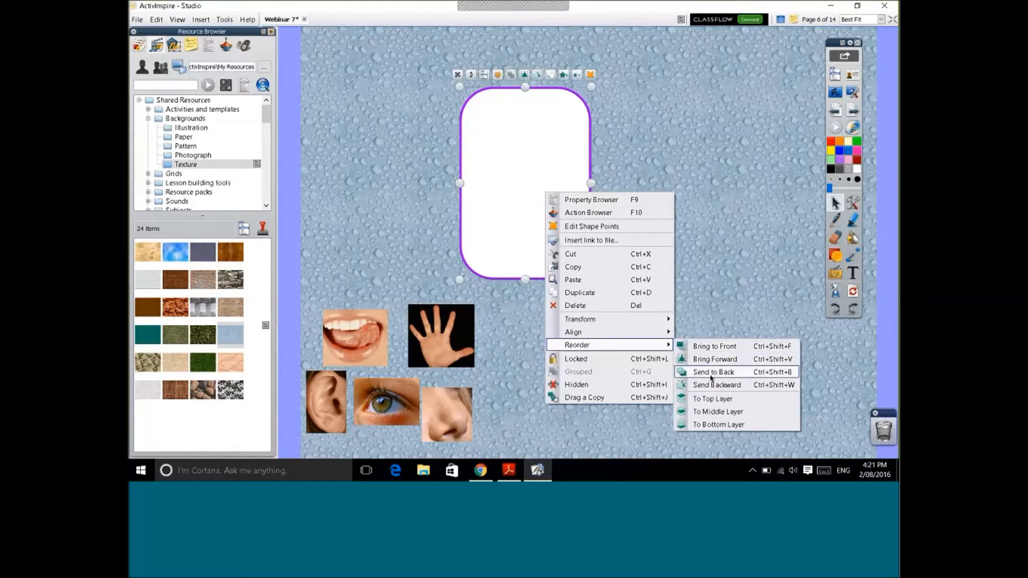
click(724, 424)
mouse_move(415, 360)
mouse_down()
mouse_move(475, 266)
mouse_move(416, 355)
mouse_up()
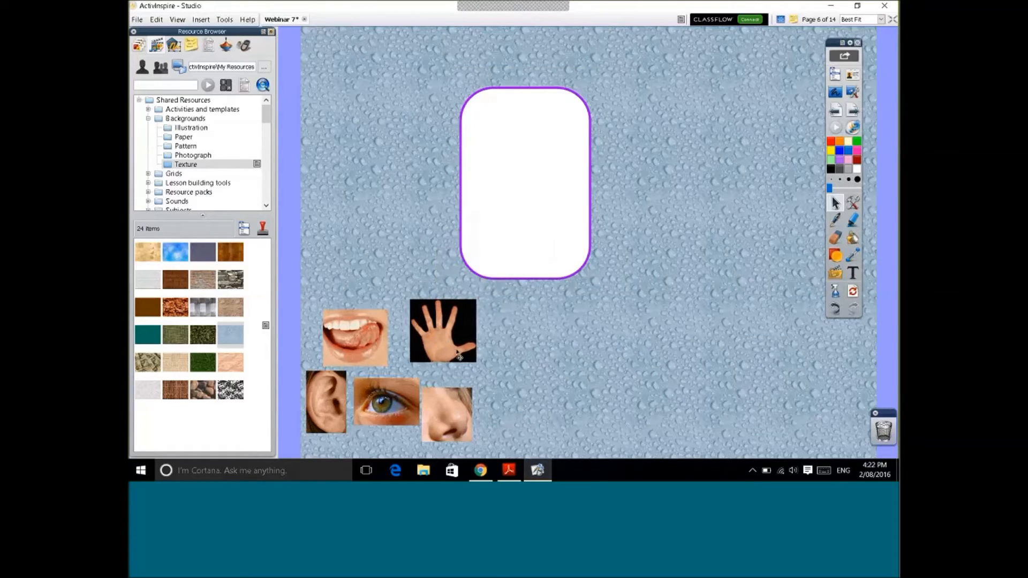
- Select the five sense pictures together and shrink them proportionally at the page's lower left
drag(506, 316, 381, 446)
click(380, 445)
drag(481, 316, 335, 438)
drag(476, 442, 420, 402)
click(505, 402)
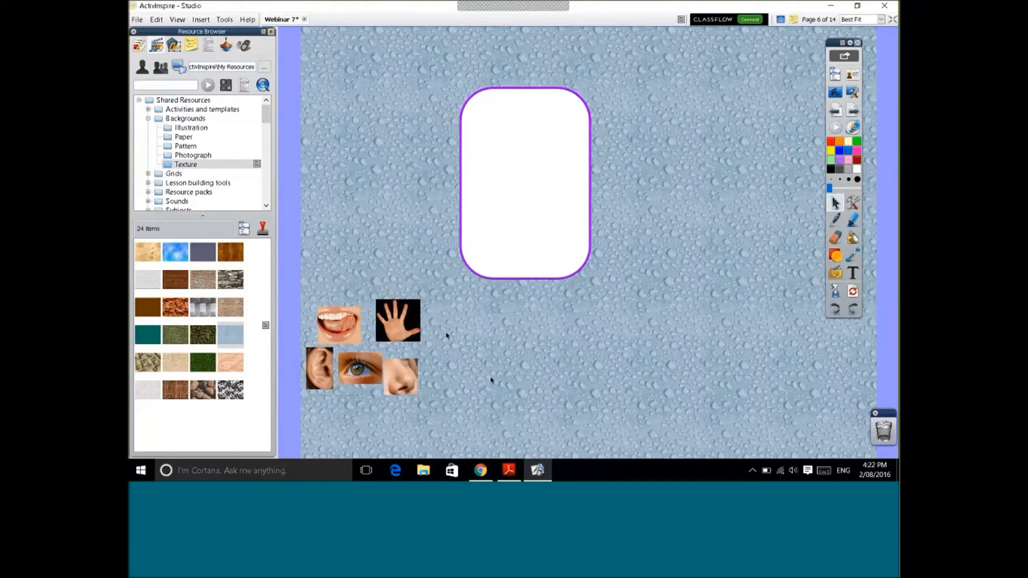
- Try the hand and mouth pictures on the blank card and move the card to test which pictures travel with it
drag(401, 308, 514, 178)
mouse_move(507, 252)
mouse_down()
mouse_move(596, 252)
mouse_move(506, 255)
mouse_up()
drag(353, 324, 481, 229)
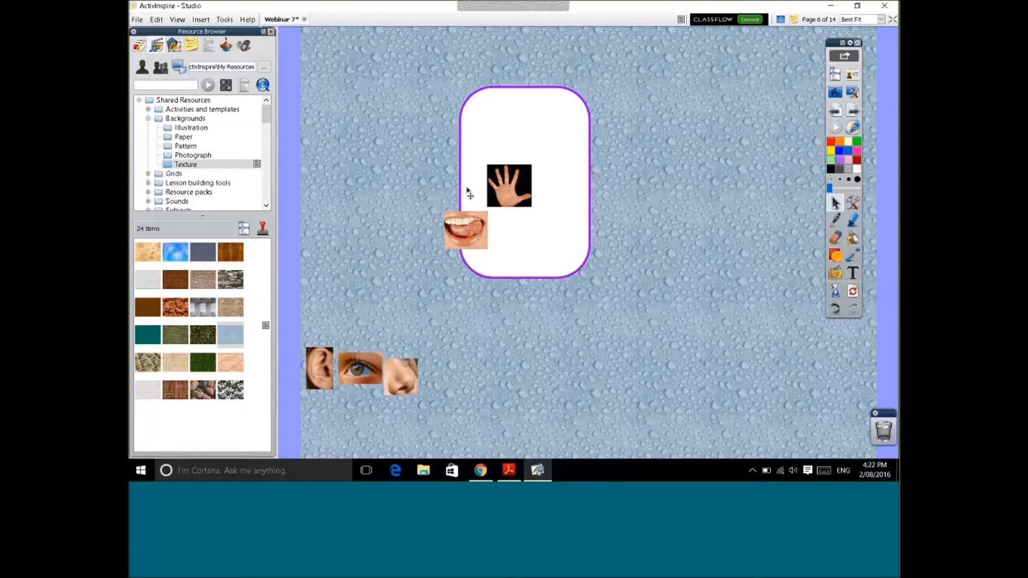
drag(468, 191, 501, 166)
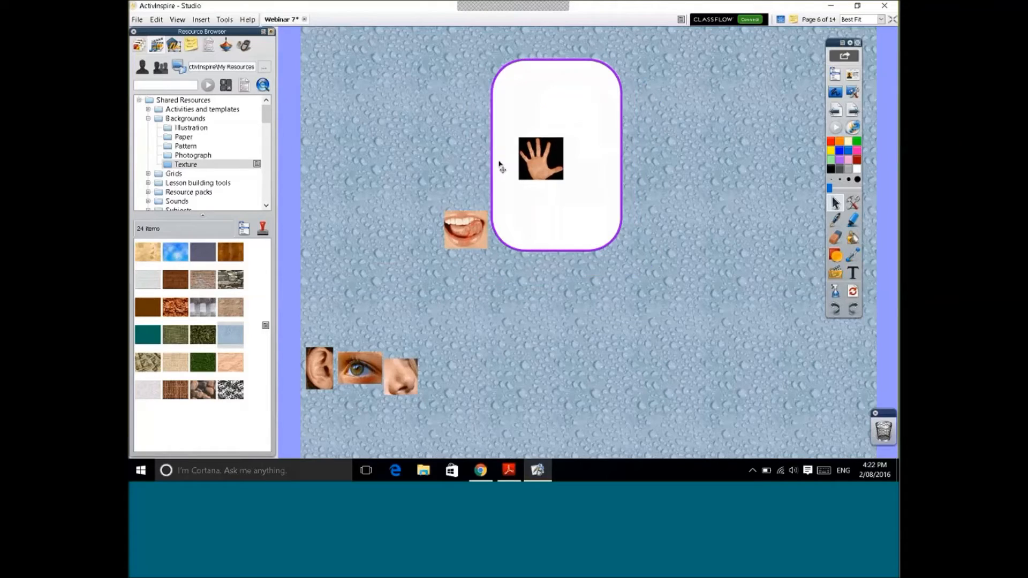
drag(469, 237, 590, 182)
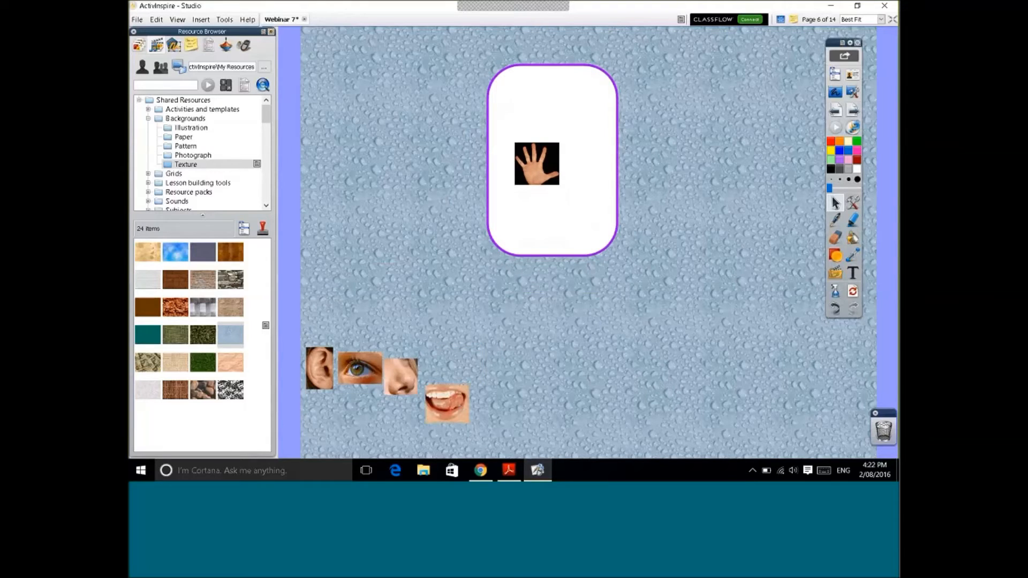
- Move the blank card to the page's upper left and duplicate it to make five cards, three above and two below
drag(560, 172, 395, 153)
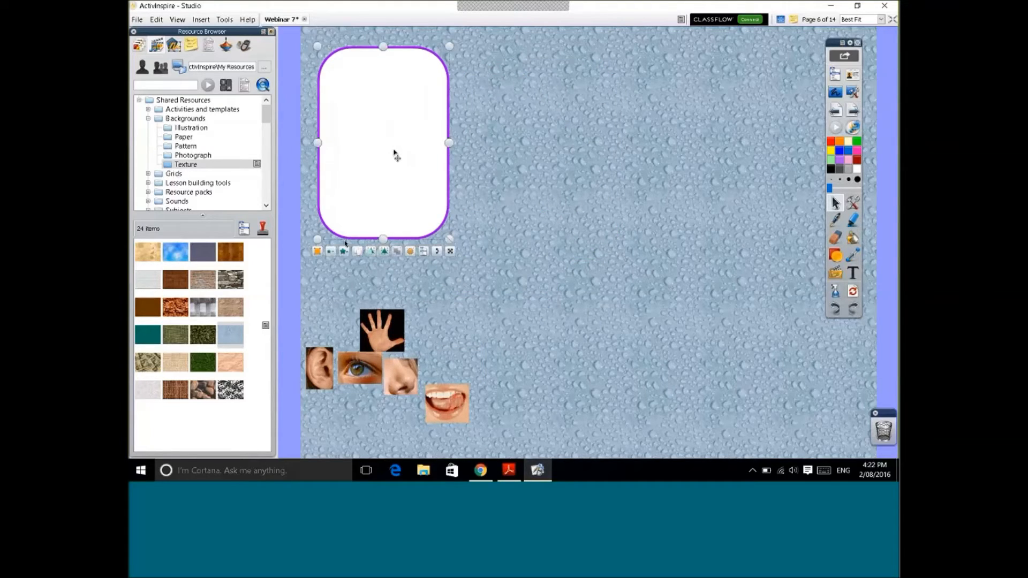
click(357, 251)
drag(404, 172, 710, 122)
click(505, 37)
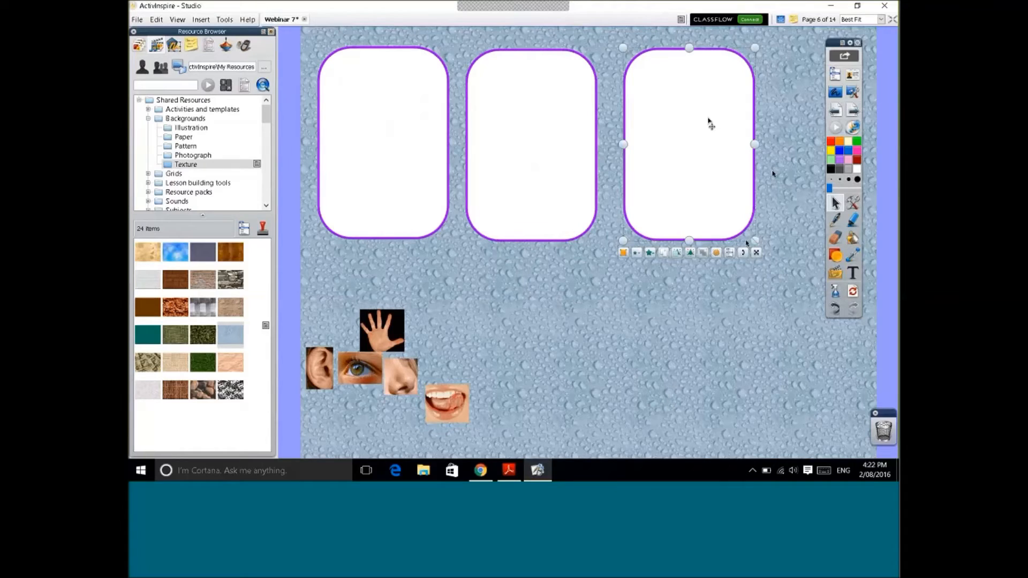
click(663, 252)
drag(705, 193, 761, 378)
click(758, 247)
drag(753, 321, 596, 318)
- Place the hand, ear and eye pictures on the upper cards and the nose and mouth on the lower cards, and shift the lower cards left
drag(390, 328, 366, 212)
drag(320, 379, 497, 95)
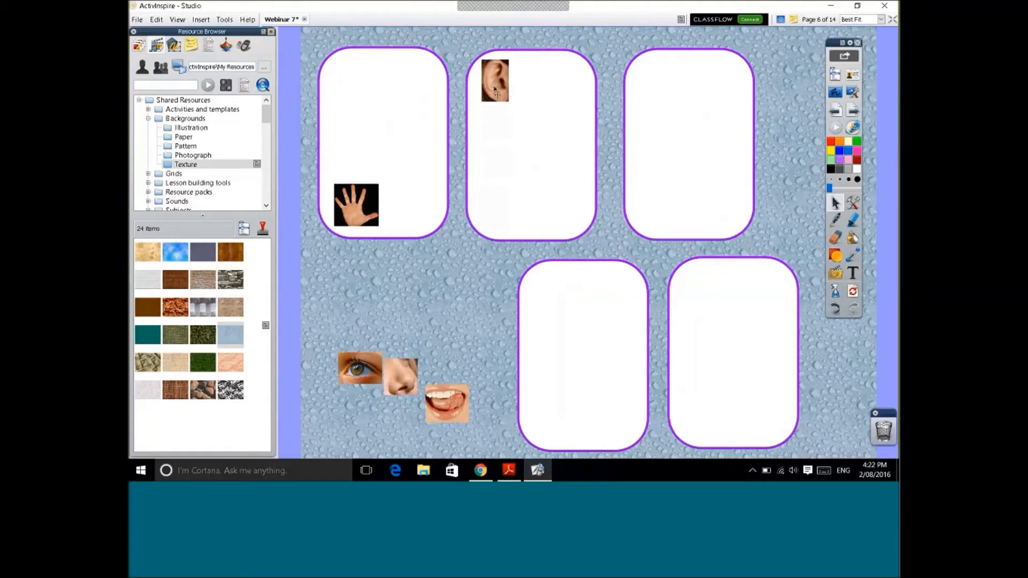
drag(371, 361, 662, 196)
drag(400, 377, 548, 289)
drag(449, 410, 709, 422)
drag(541, 392, 442, 387)
drag(734, 368, 649, 370)
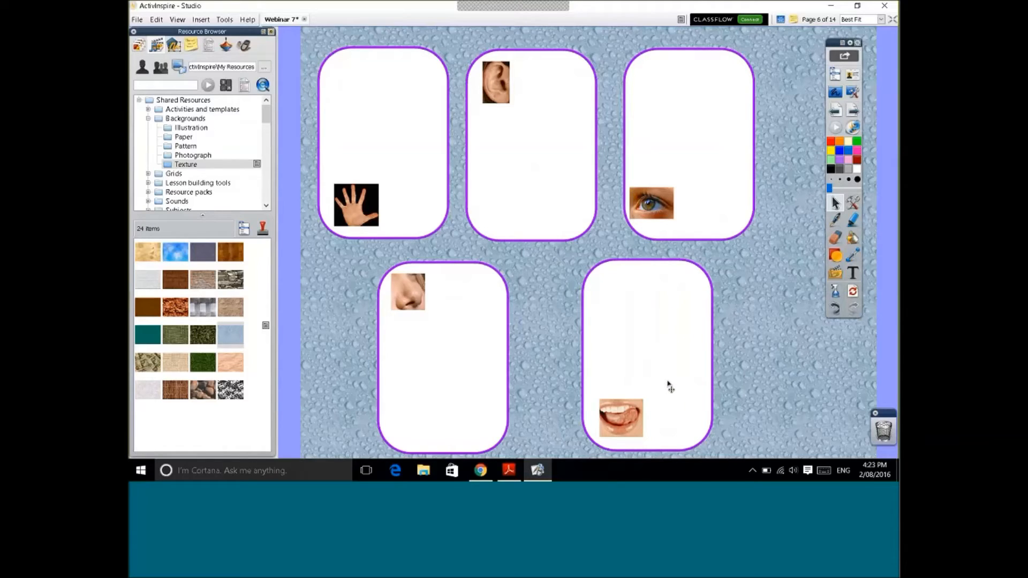
- Look back at the rainforest questions page, return to the five senses page, and space out the eye and ear cards
click(835, 111)
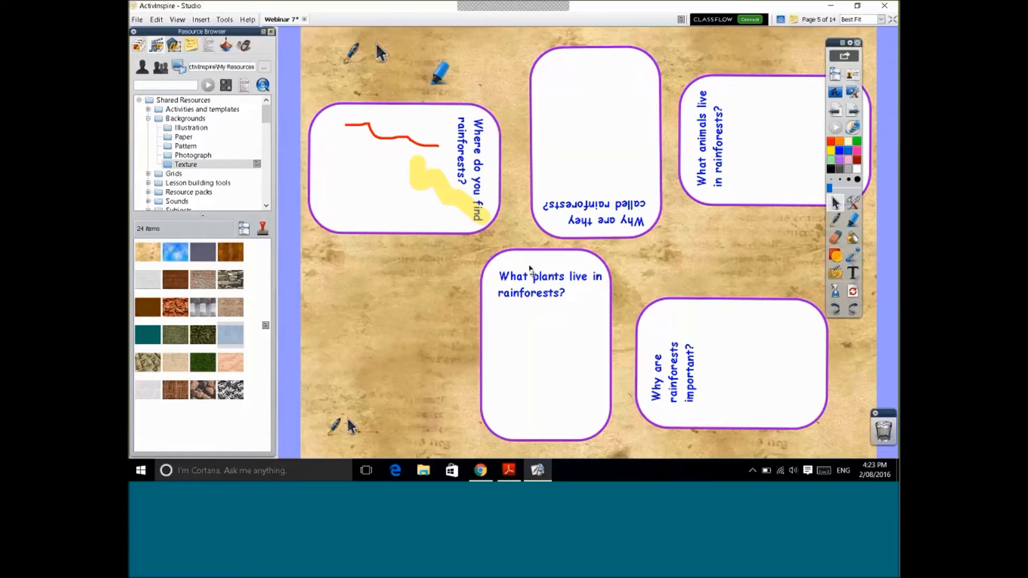
click(854, 109)
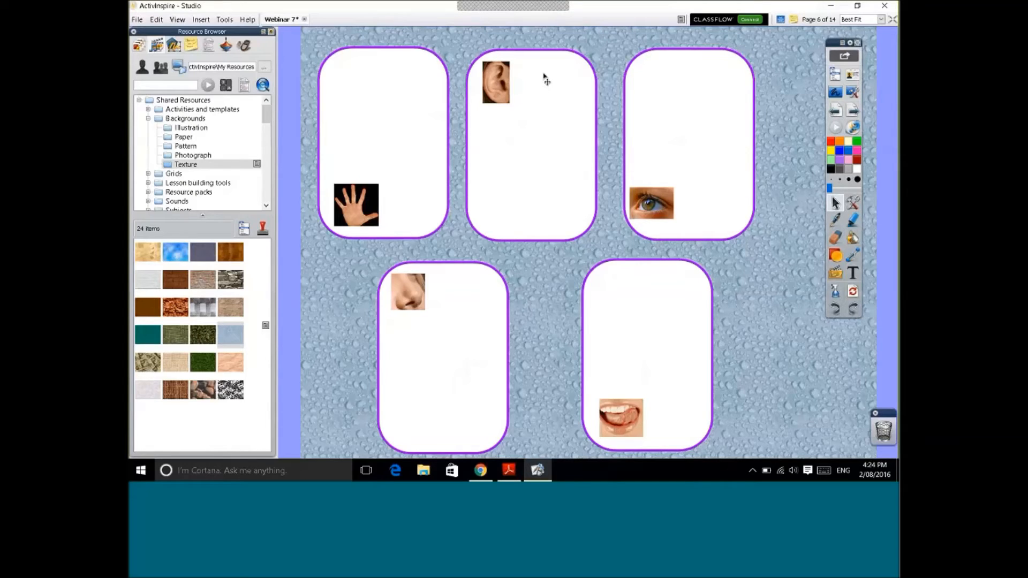
drag(719, 161, 785, 159)
click(272, 32)
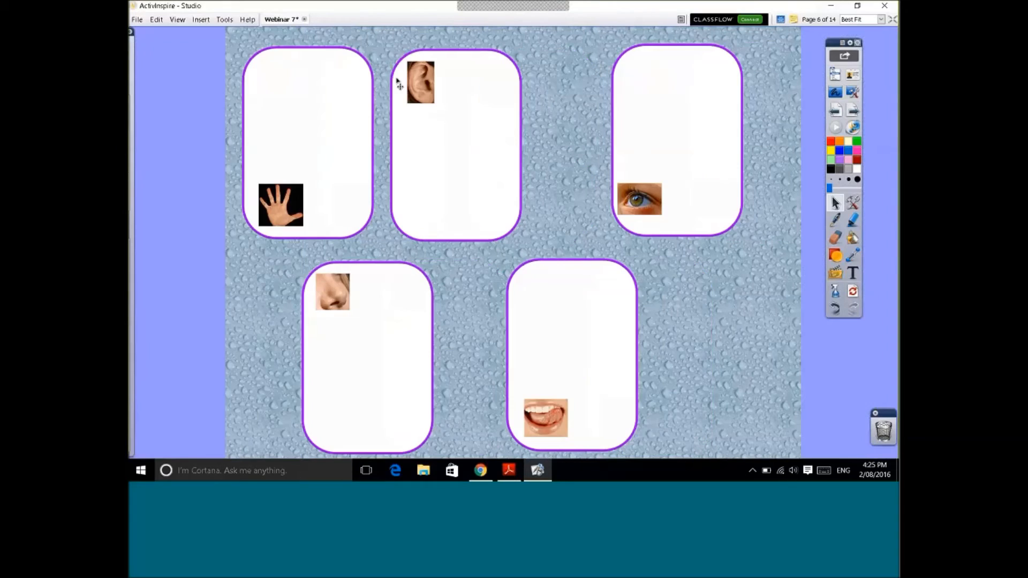
drag(493, 143, 533, 144)
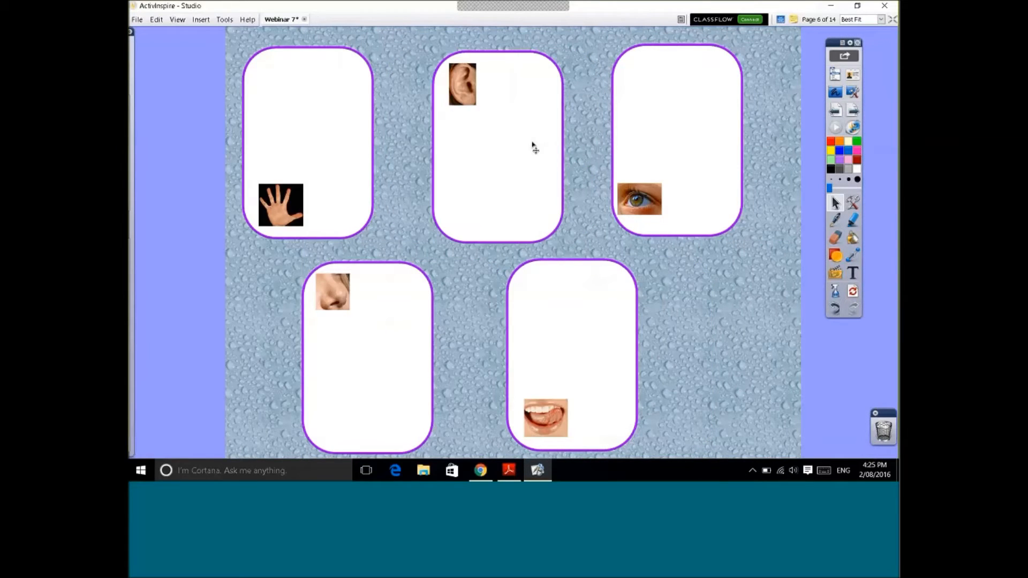
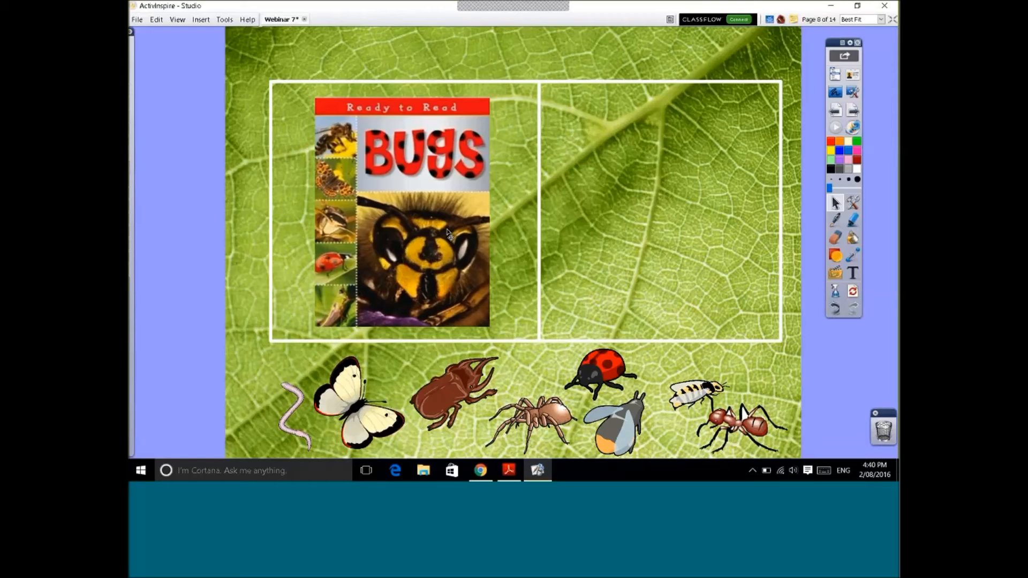
- Undo the last change to the Bugs book cover on the insect sorting page and keep the Property Browser hidden
key(ctrl+z)
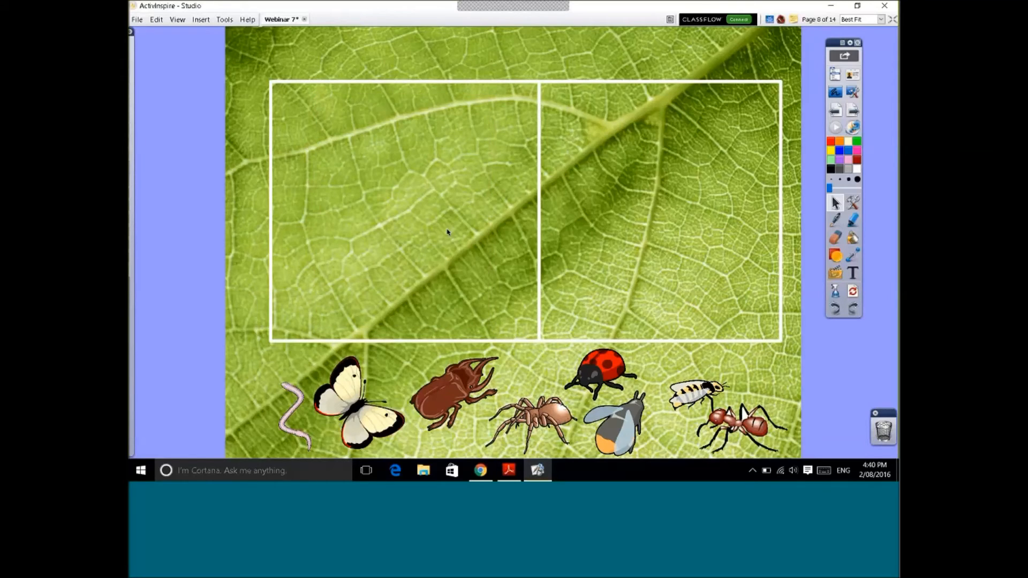
mouse_move(132, 108)
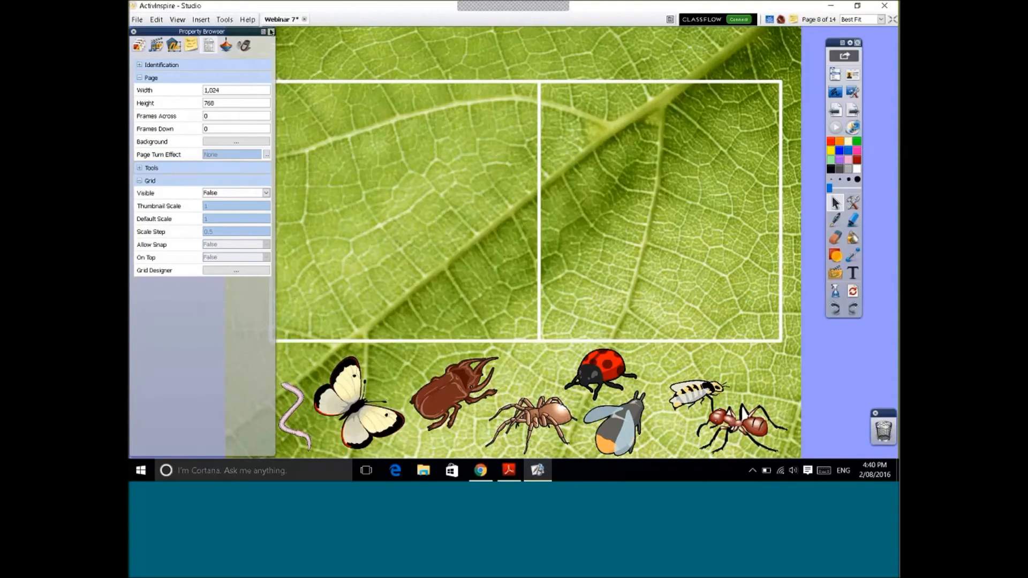
click(271, 32)
click(271, 32)
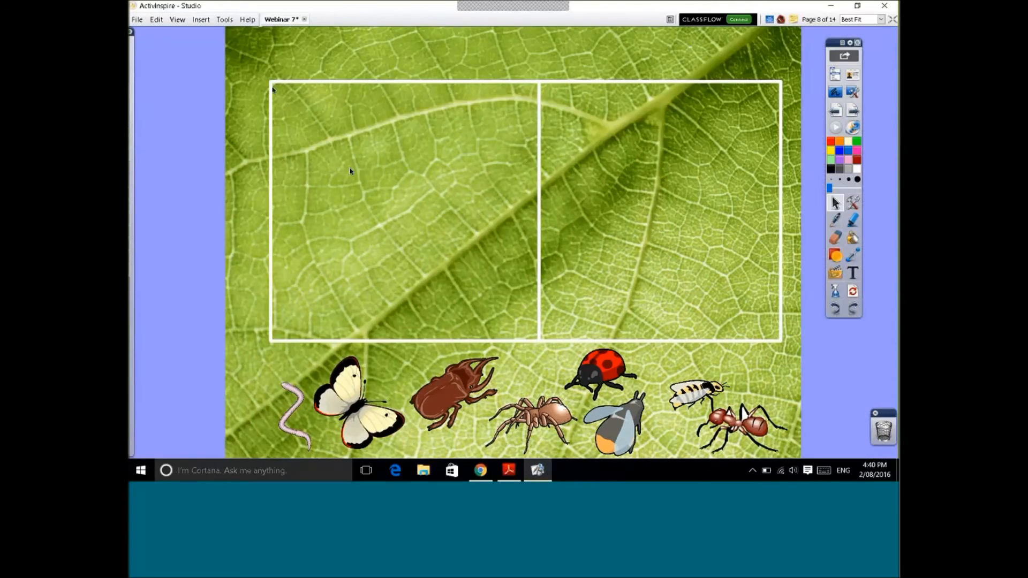
- Draw an unfilled black rectangle in the right half of the sorting frame and divide it with a vertical line
click(836, 255)
click(888, 182)
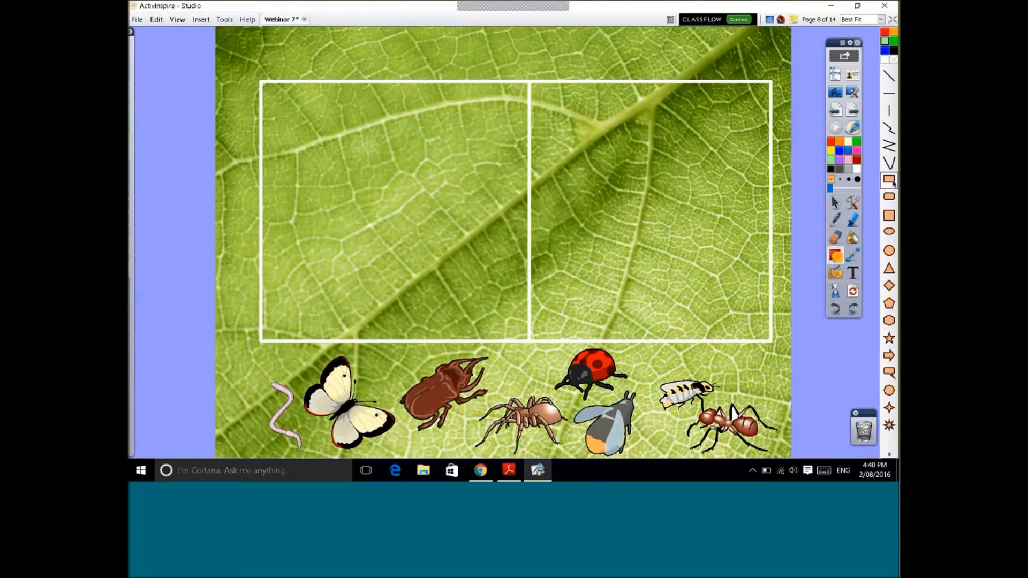
click(894, 60)
drag(560, 131, 731, 213)
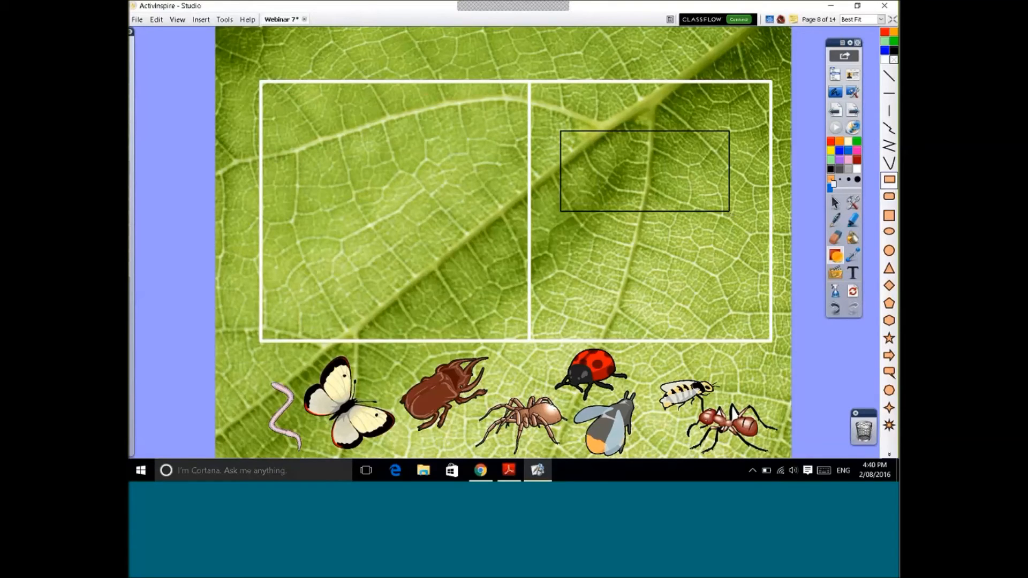
click(891, 111)
drag(643, 131, 651, 213)
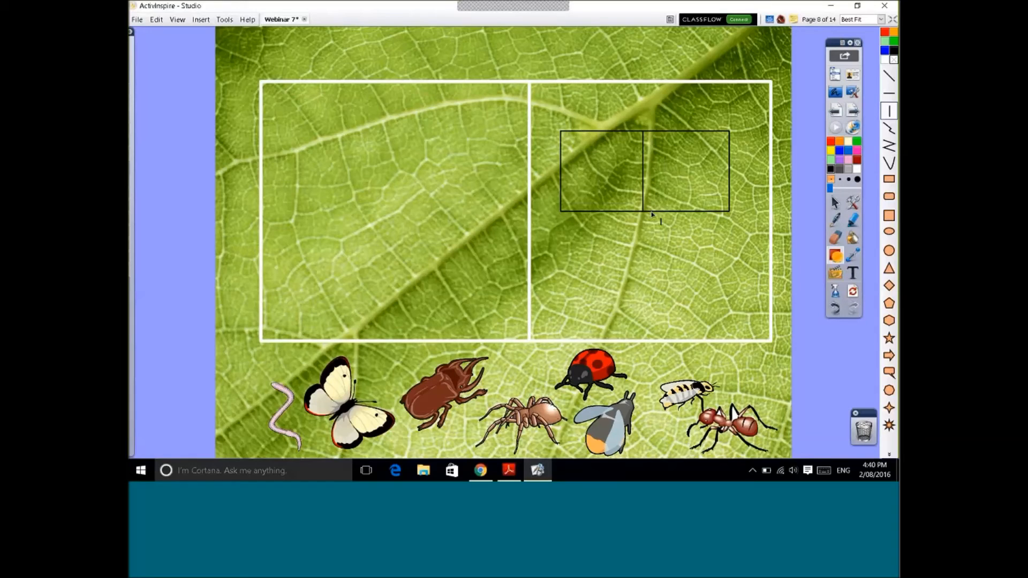
- Select the small rectangle with its dividing line, lock both in place, and undo these additions to the page
click(835, 202)
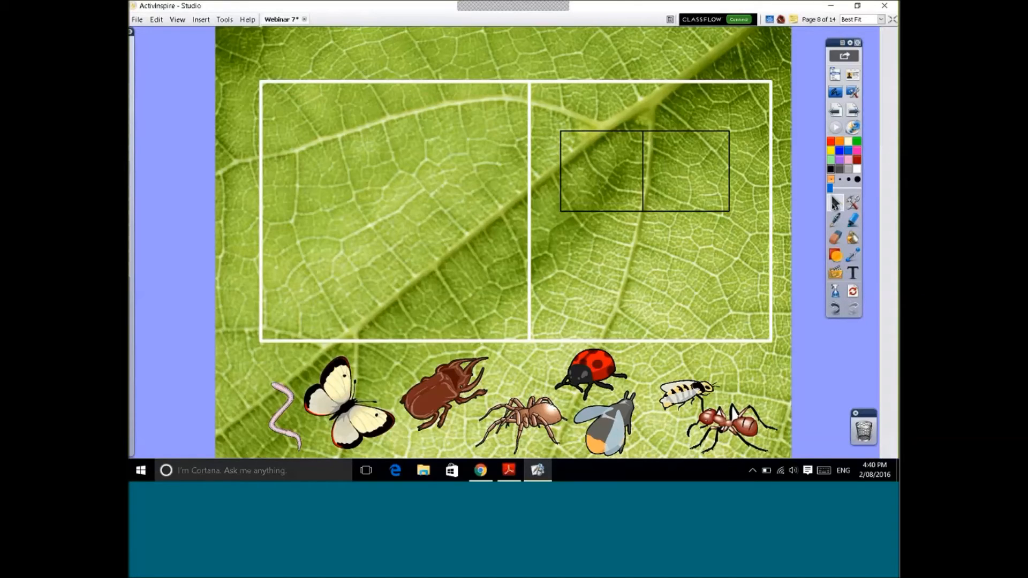
drag(615, 113, 695, 218)
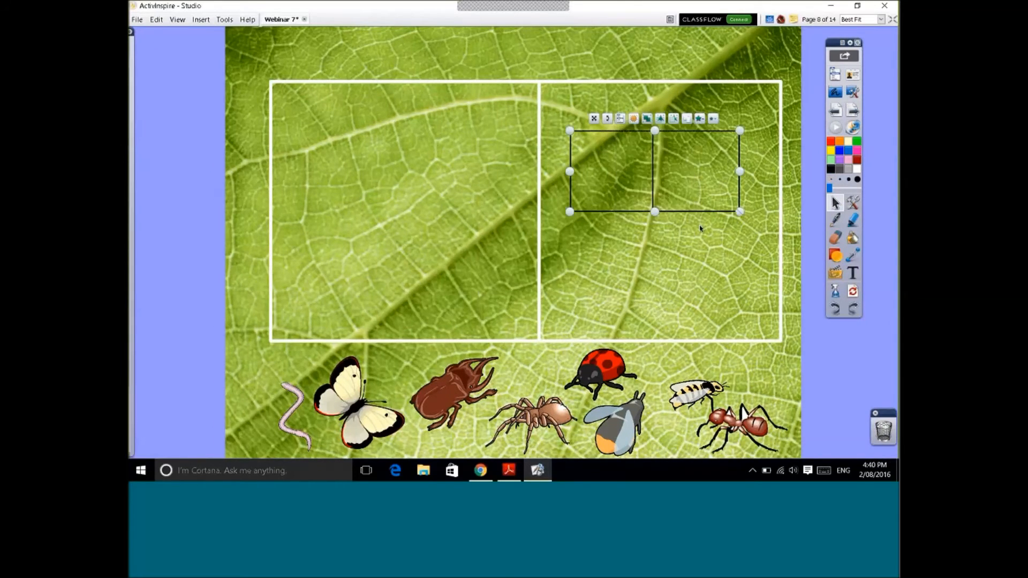
click(620, 119)
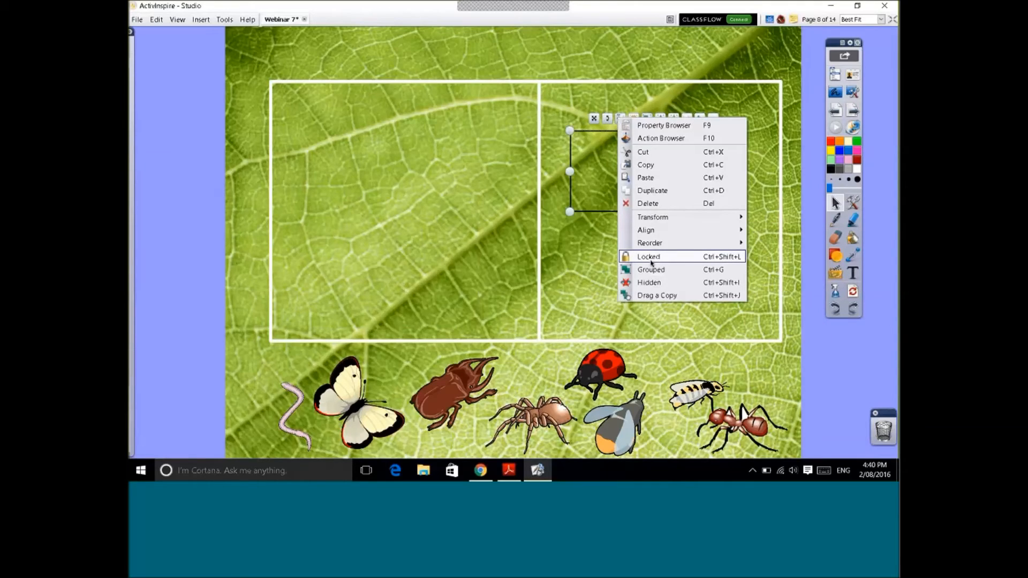
click(650, 257)
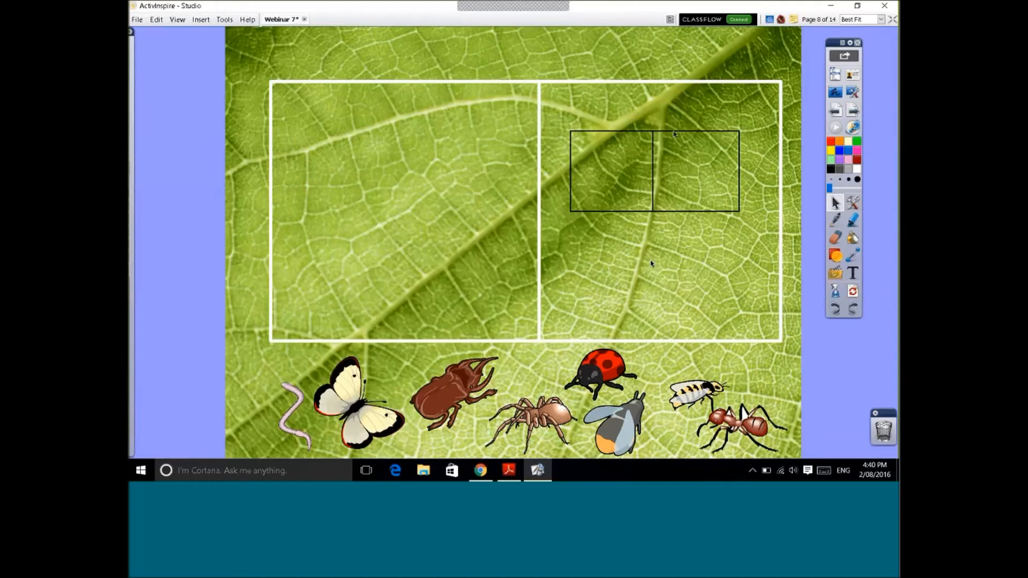
click(835, 309)
click(835, 308)
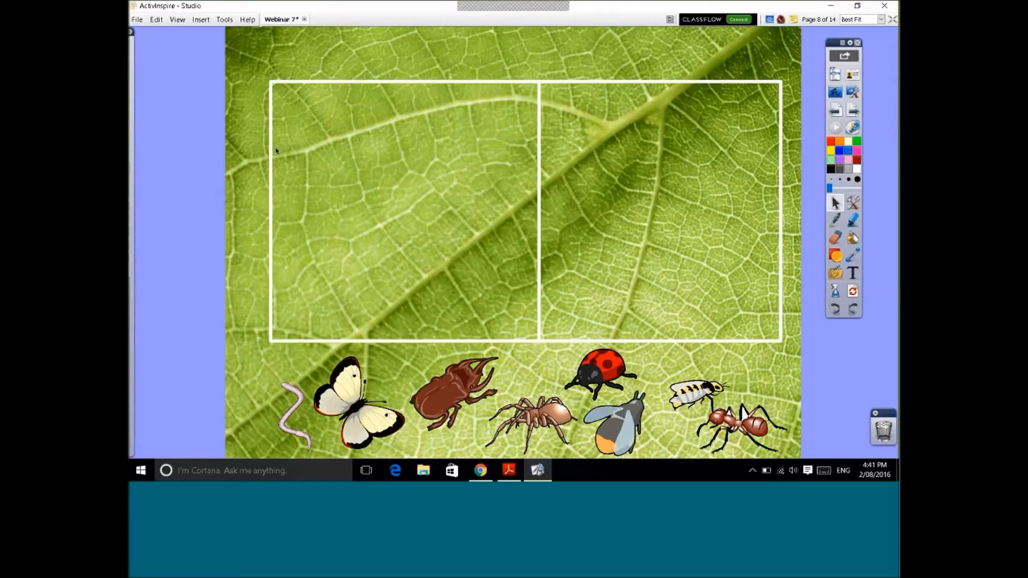
- Try the underwater fish photograph as the page background and replace it with the Leaf photograph from the shared Backgrounds resources
mouse_move(132, 75)
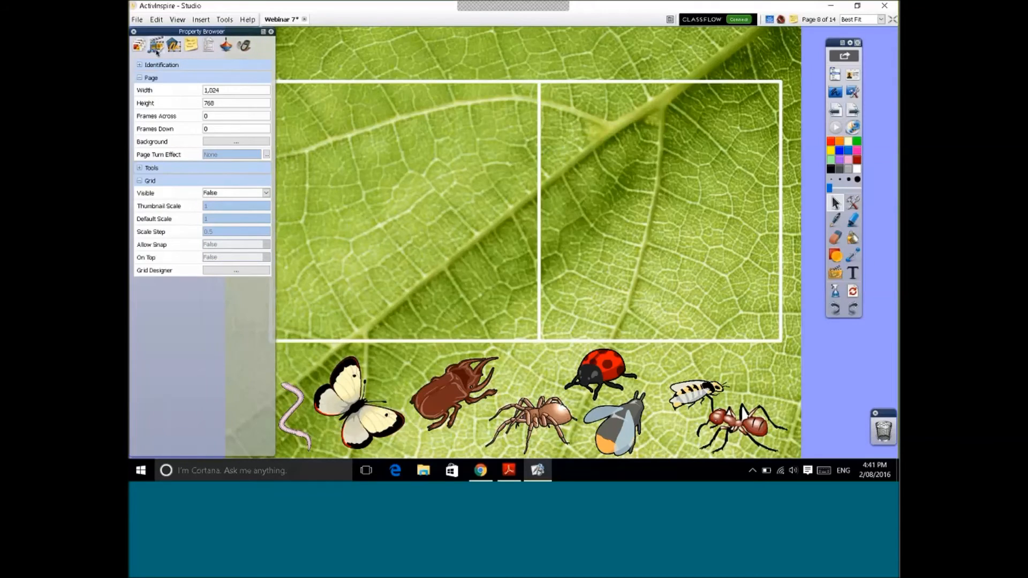
click(156, 45)
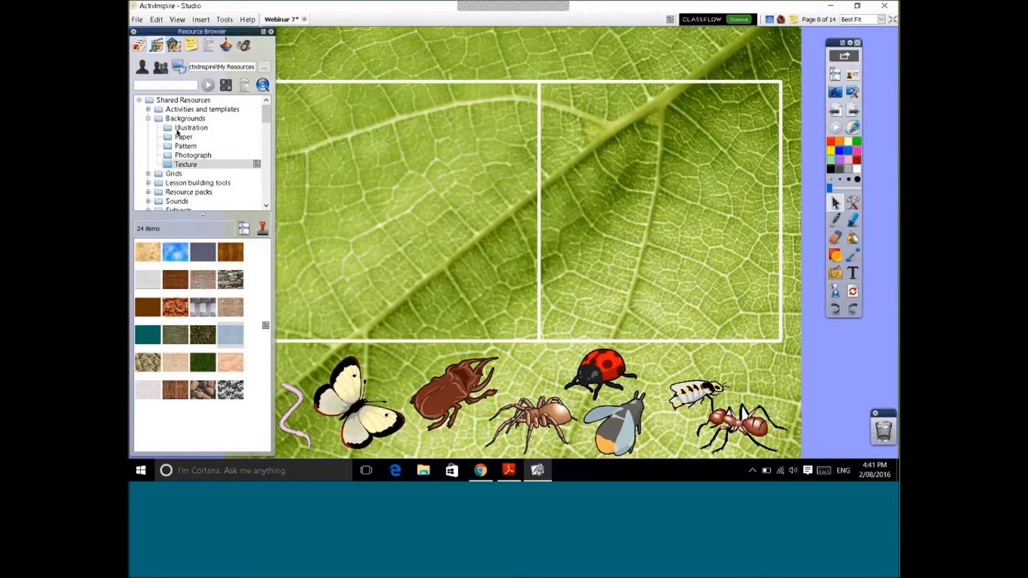
click(185, 155)
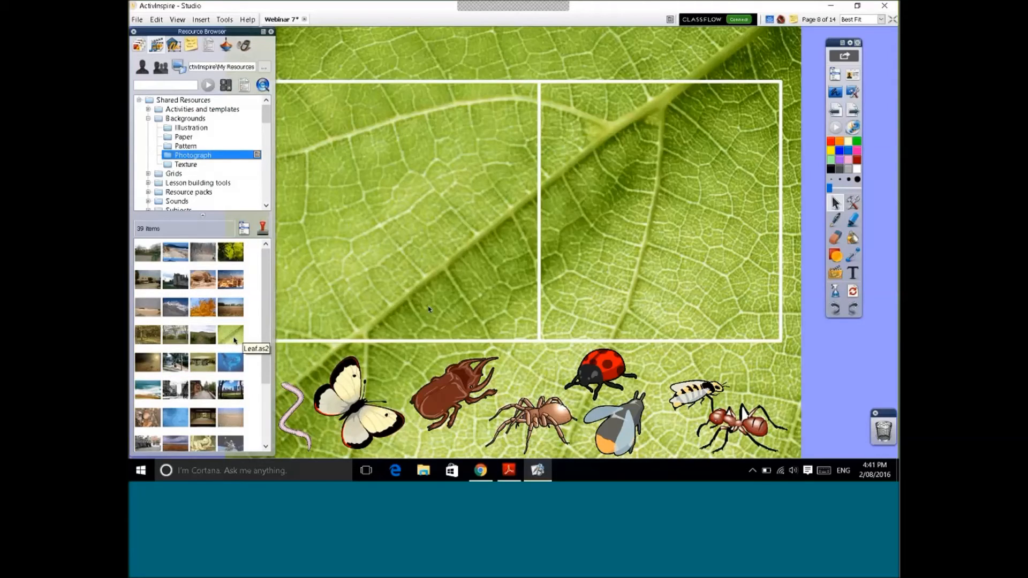
drag(236, 353, 449, 329)
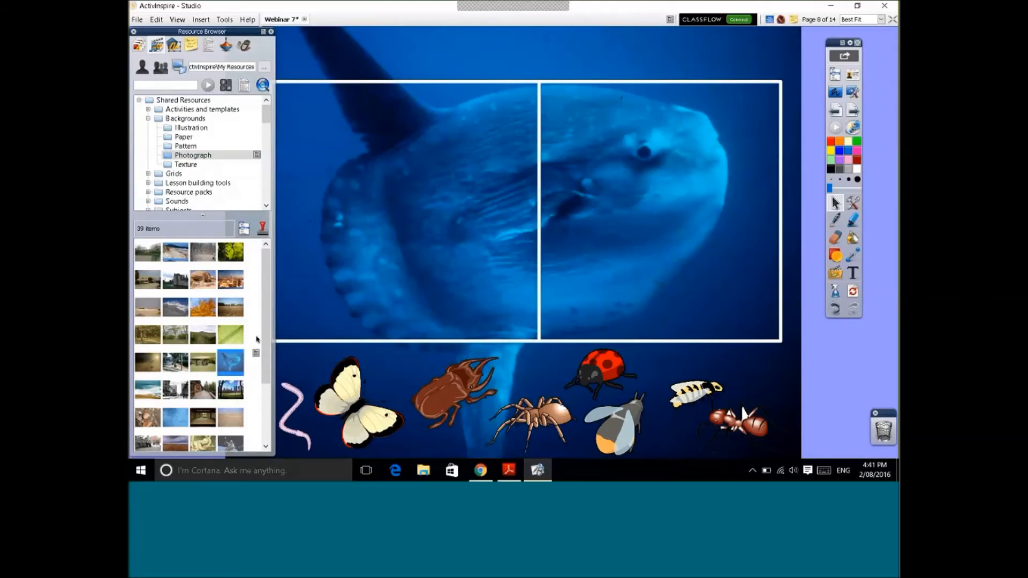
drag(242, 336, 445, 340)
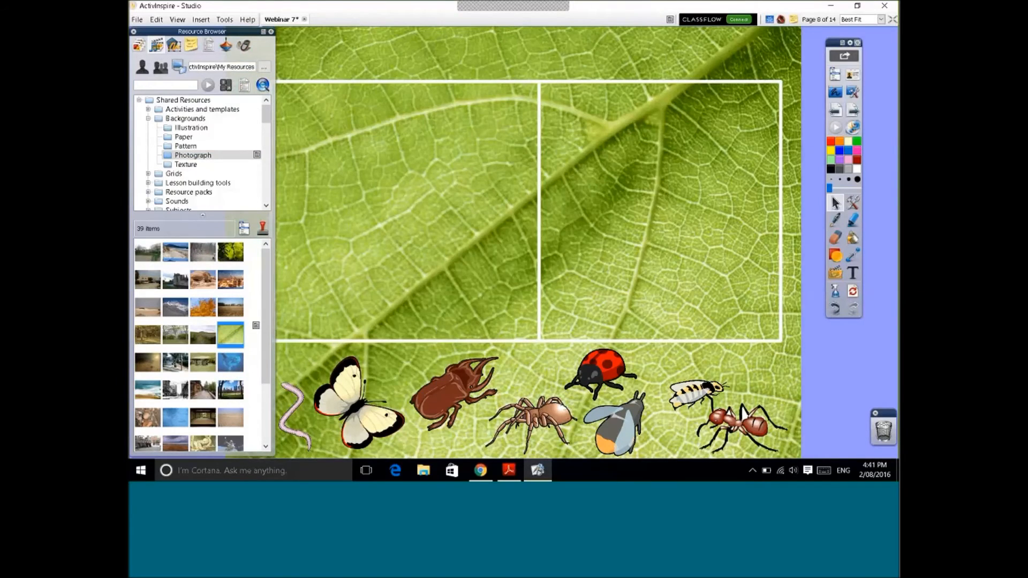
click(272, 32)
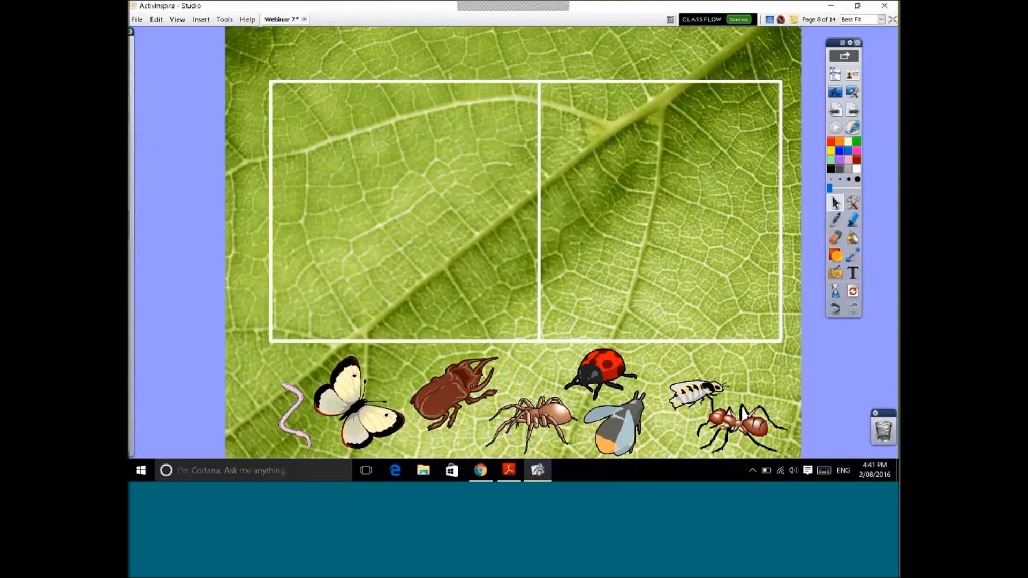
- Show the Insects and arachnids pictures from the shared General animal resources and keep the Resource Browser pinned open
mouse_move(129, 343)
scroll(229, 141, down, 5)
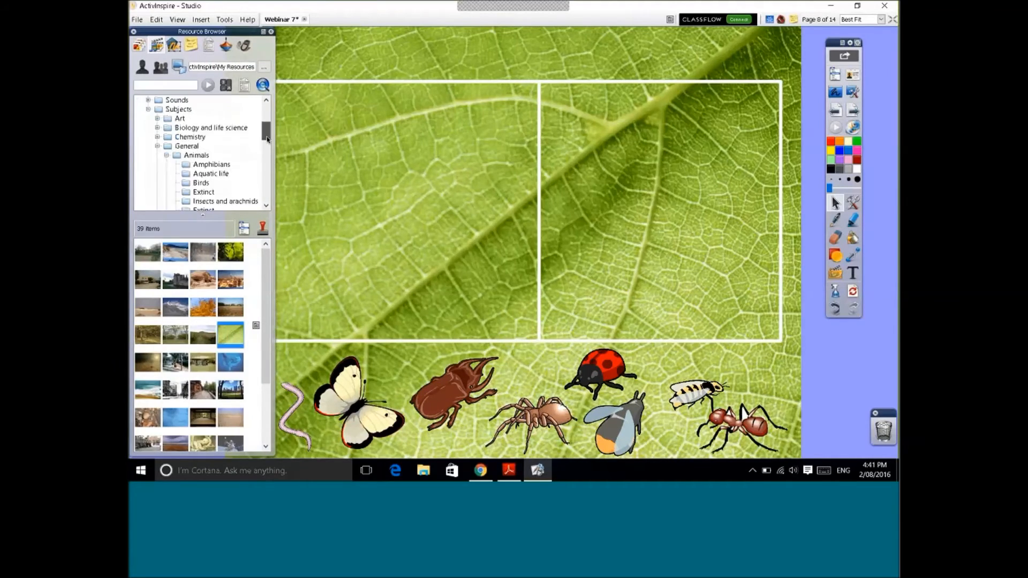
drag(267, 141, 267, 133)
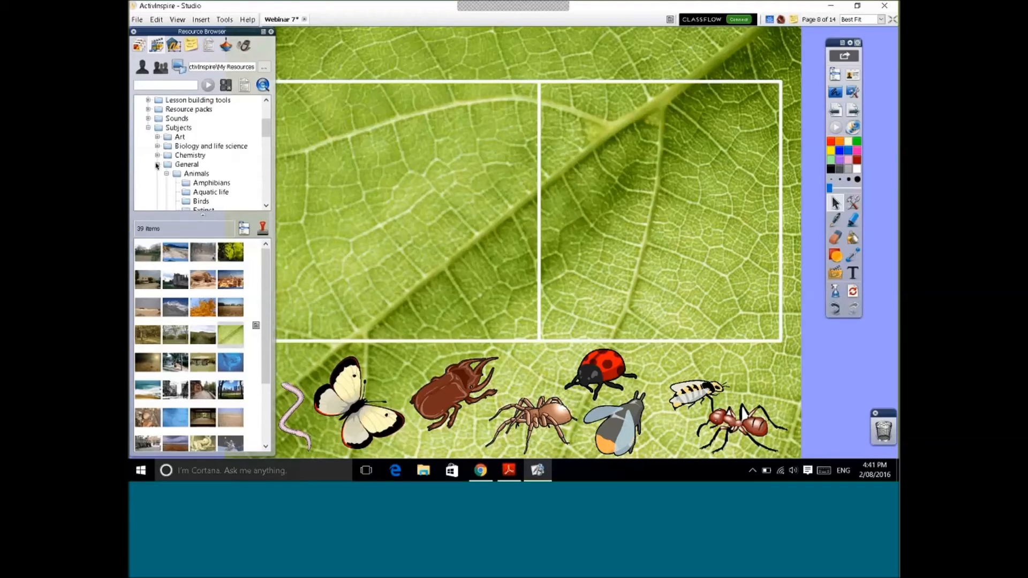
scroll(206, 179, down, 2)
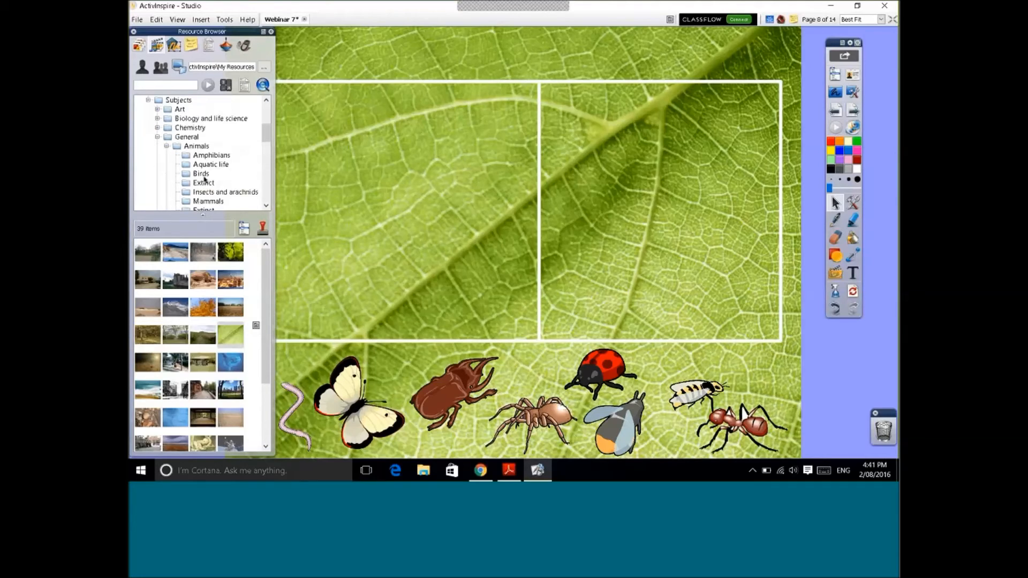
click(211, 165)
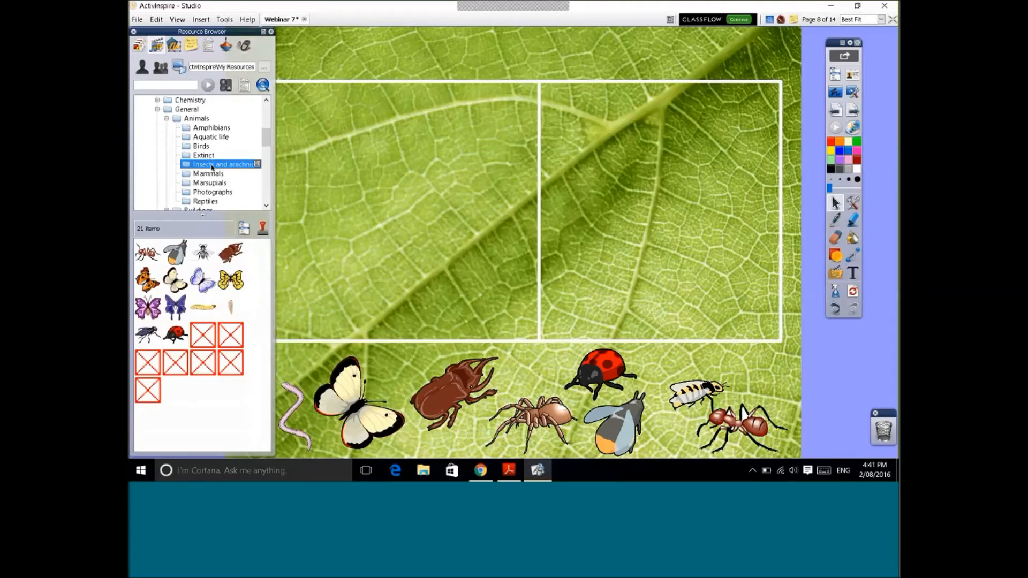
click(271, 32)
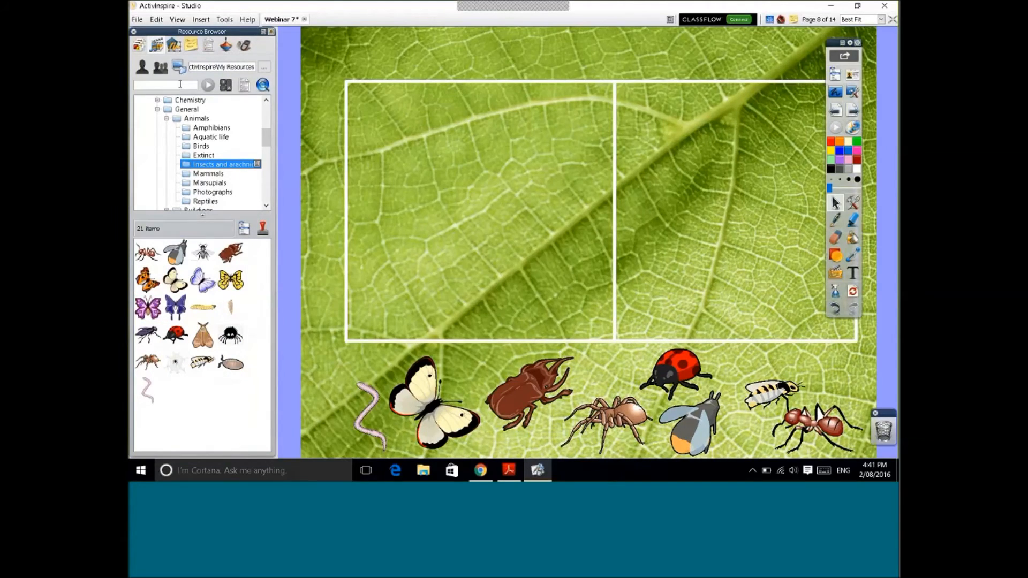
- Hide the Resource Browser so the bugs sorting page has the full workspace
click(271, 32)
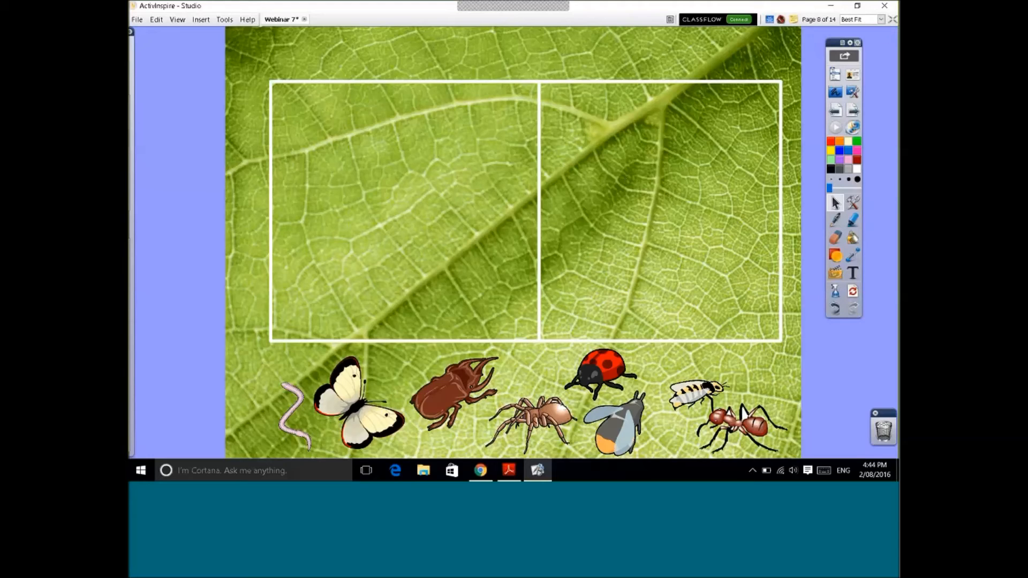
click(480, 472)
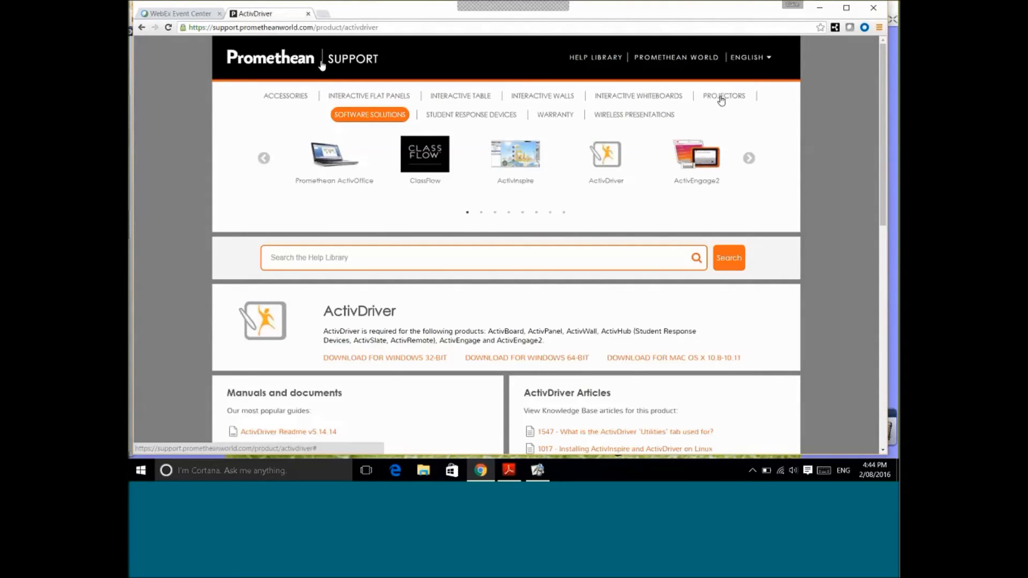
click(819, 8)
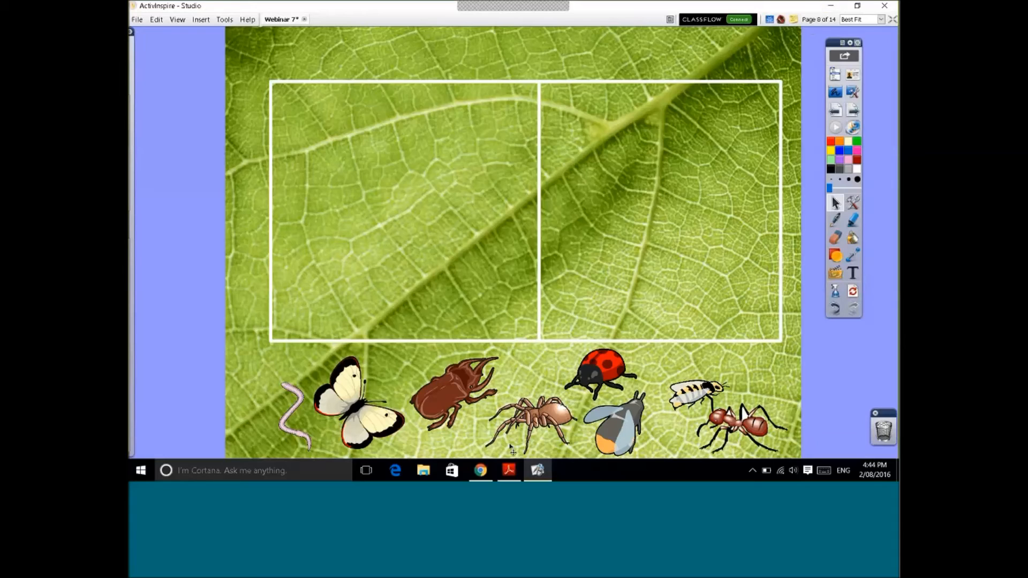
- Switch to Chrome and search Google for "insects" in a new browser tab
click(481, 471)
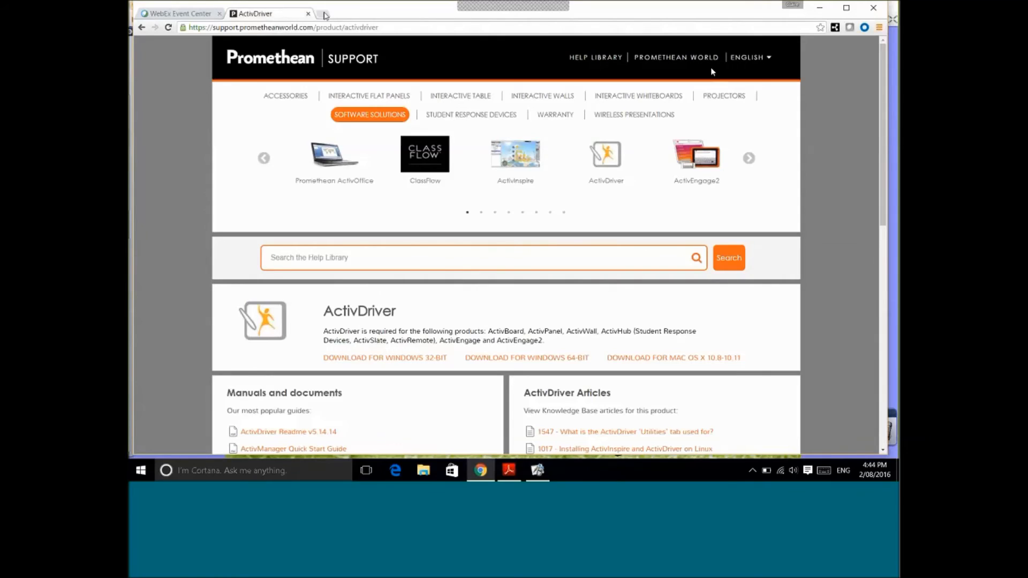
click(324, 14)
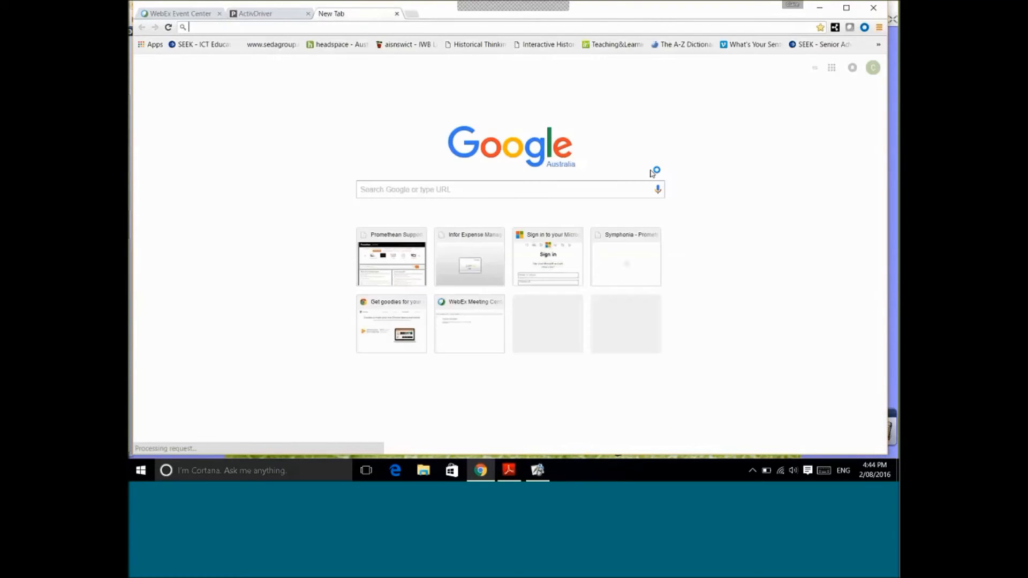
click(508, 186)
text(i)
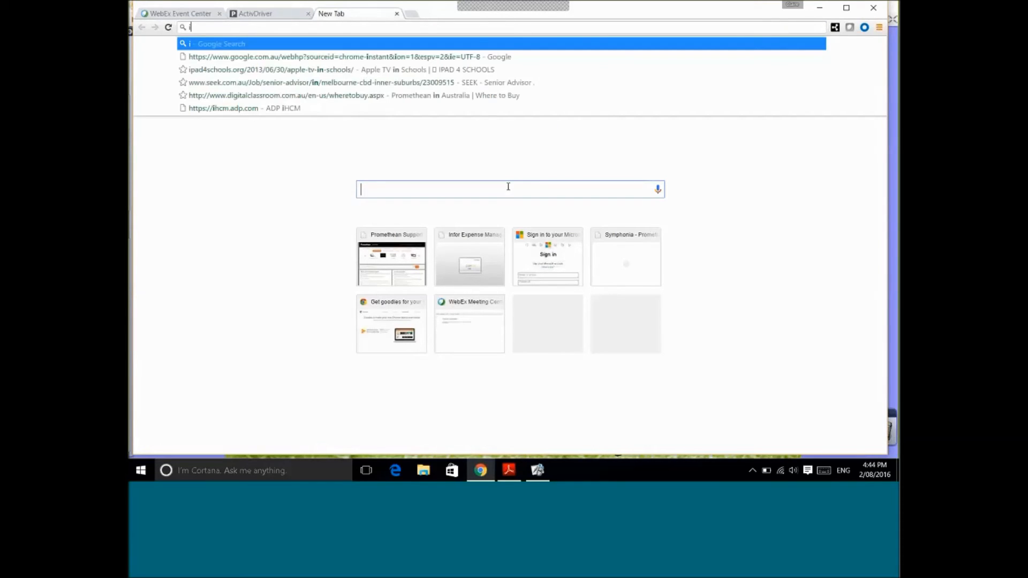
text(nsects)
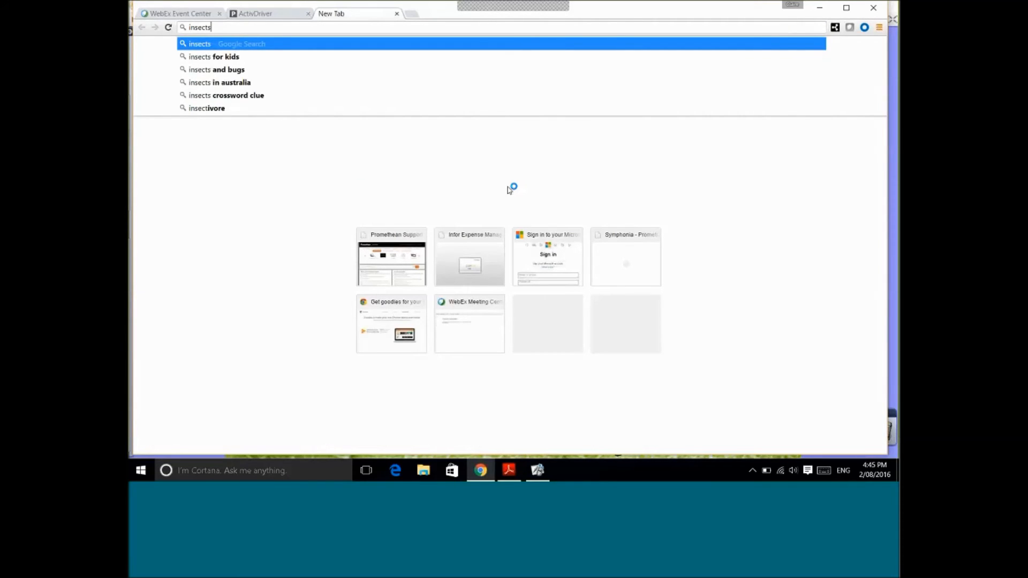
key(Return)
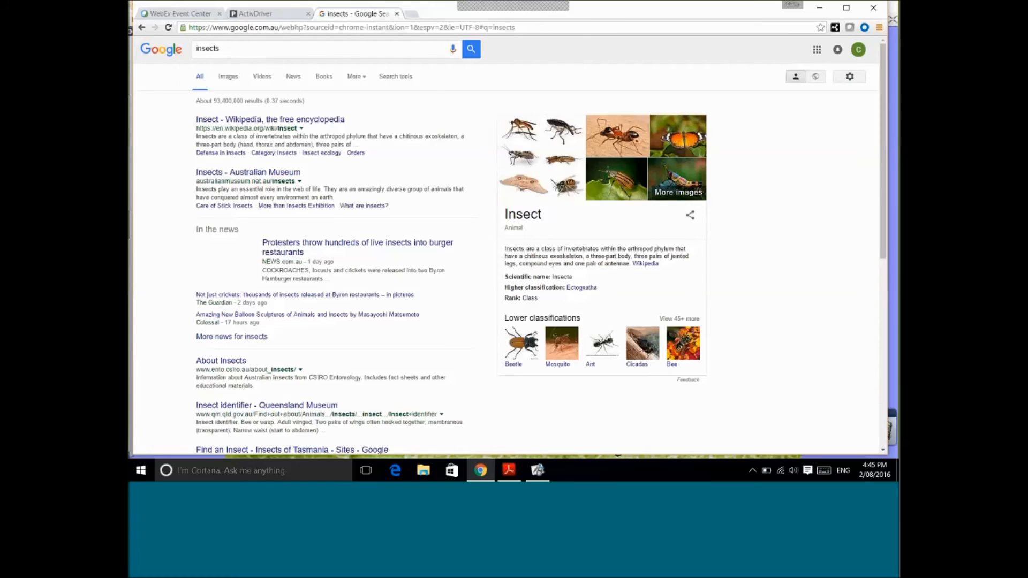
- Run an advanced search for insects that are free to use, share or modify, even commercially, view the image results, and return to ActivInspire
click(852, 77)
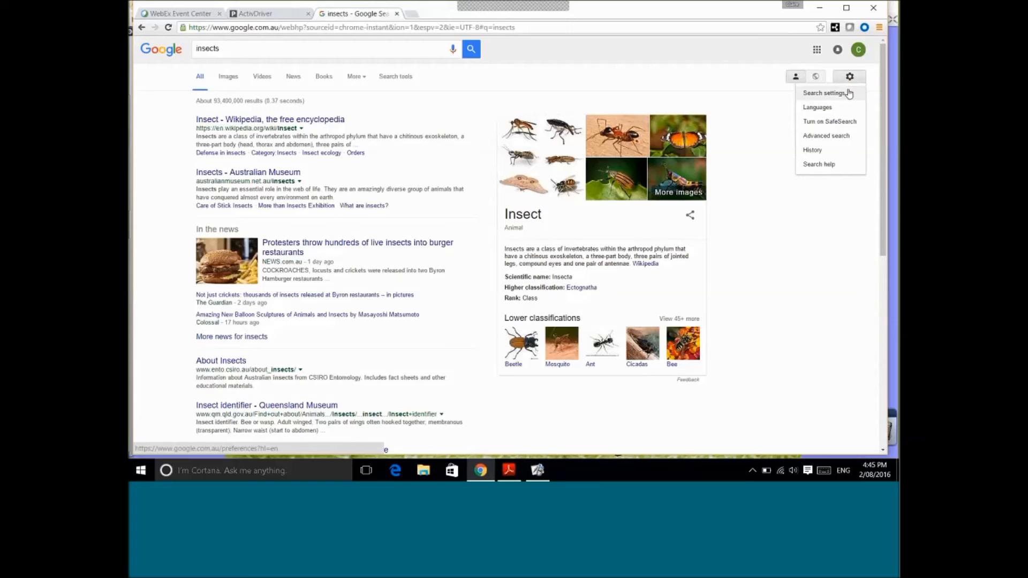
click(844, 137)
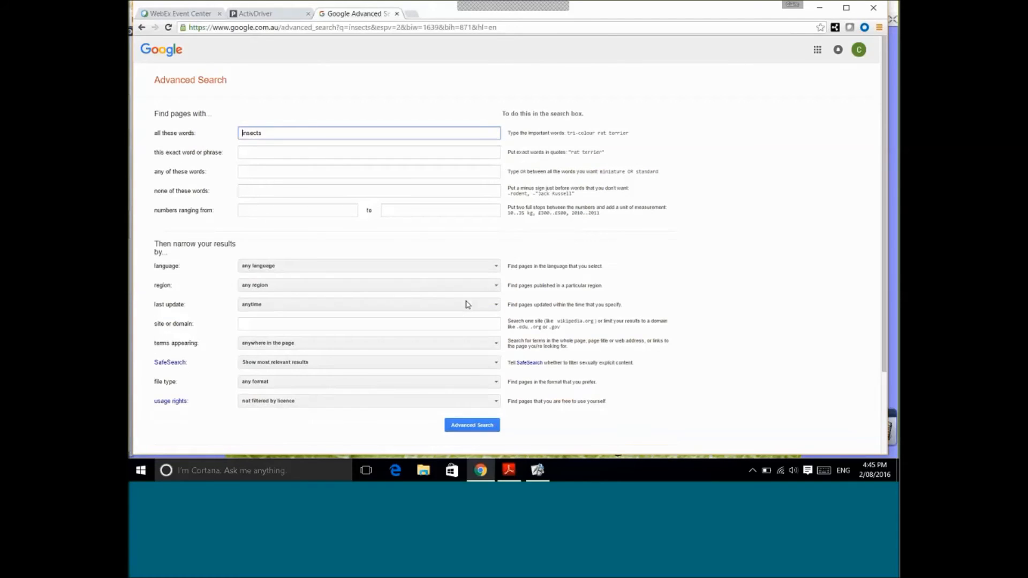
scroll(466, 304, down, 2)
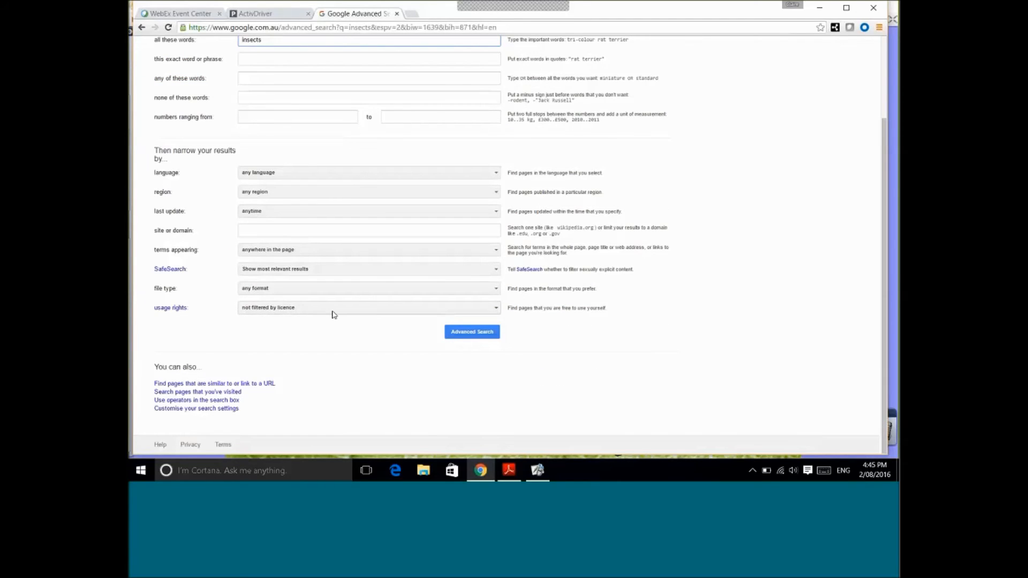
click(497, 311)
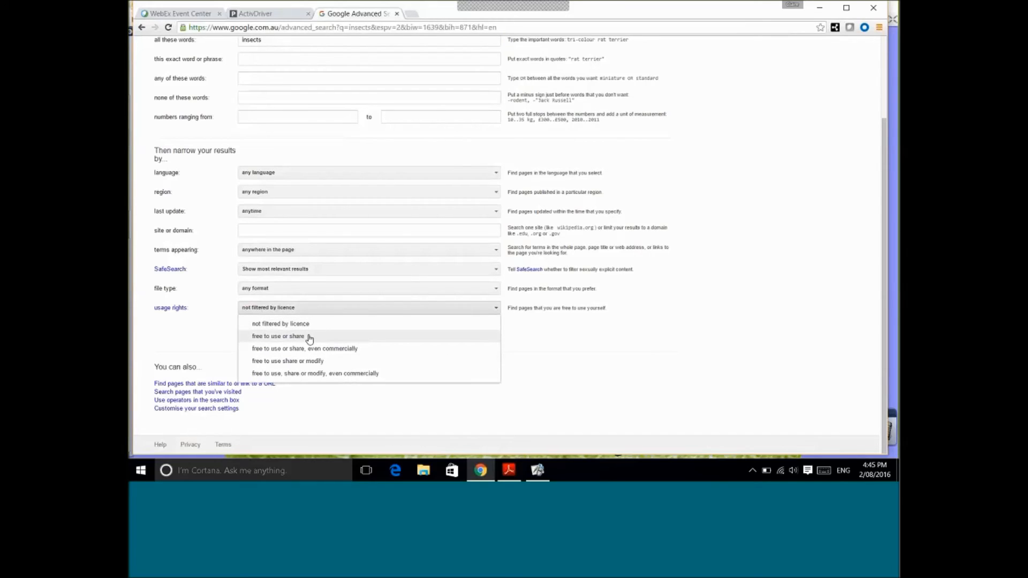
click(369, 373)
click(471, 332)
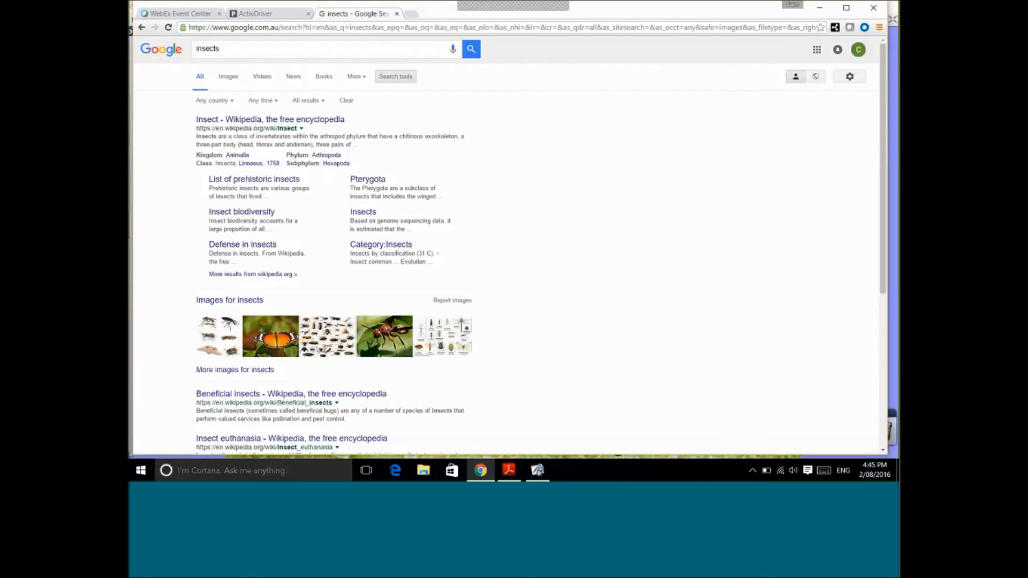
click(228, 76)
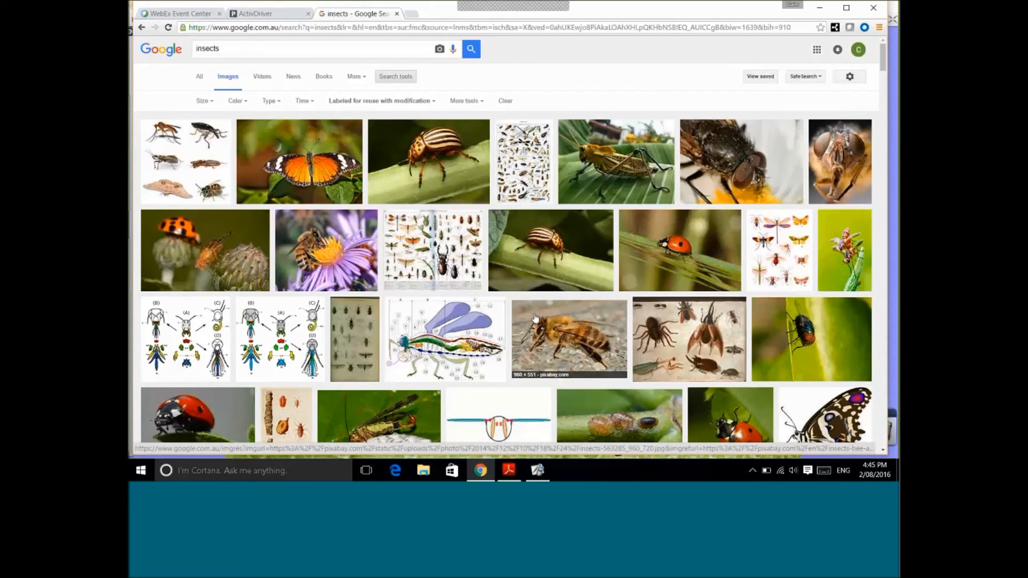
click(819, 7)
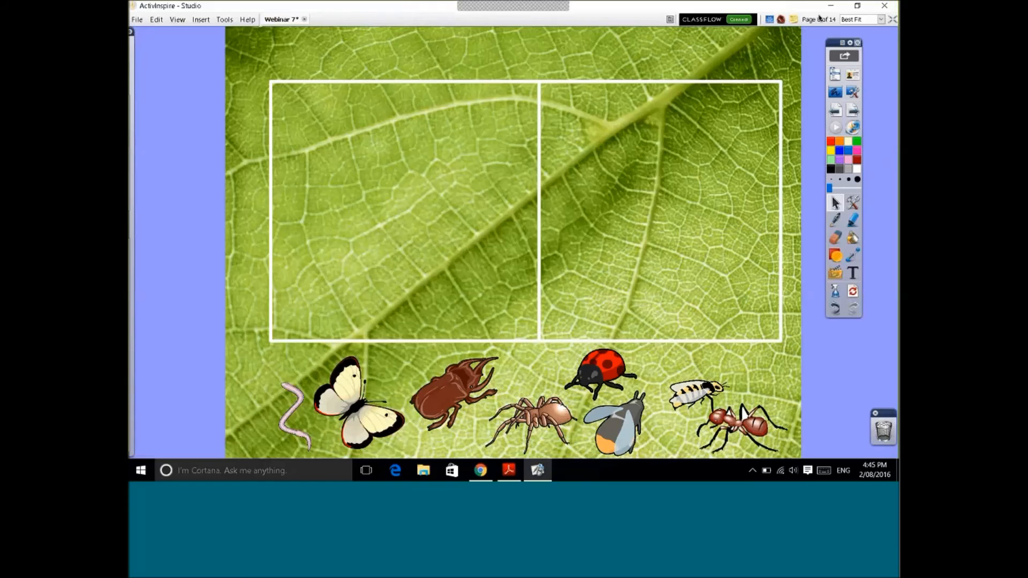
- On the Greedy Cat page, move "Greedy Cat" to the start of the first line, place "shopping bag" beside it, and raise "chocolate" slightly
click(855, 111)
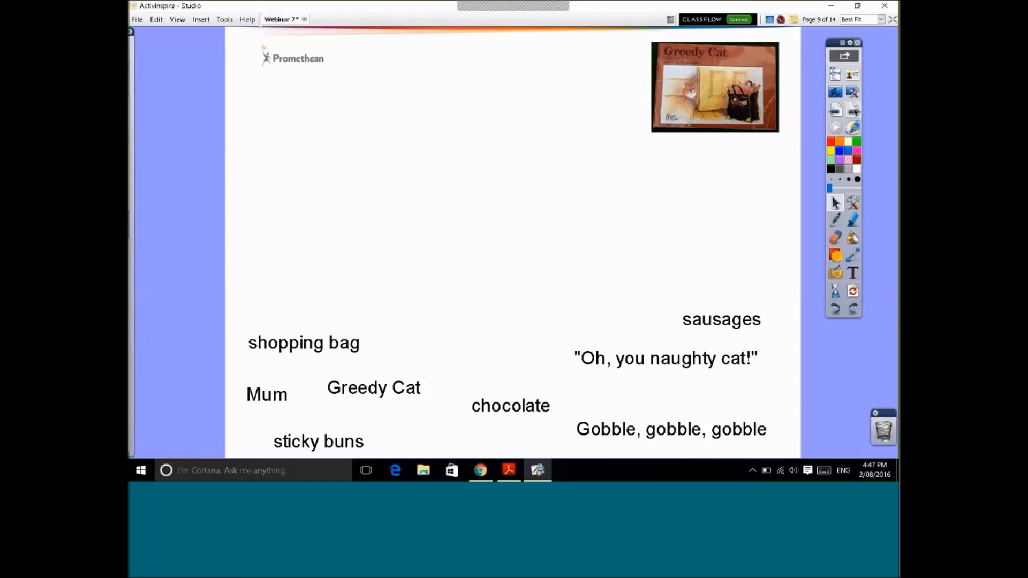
drag(337, 348, 377, 296)
drag(397, 398, 408, 370)
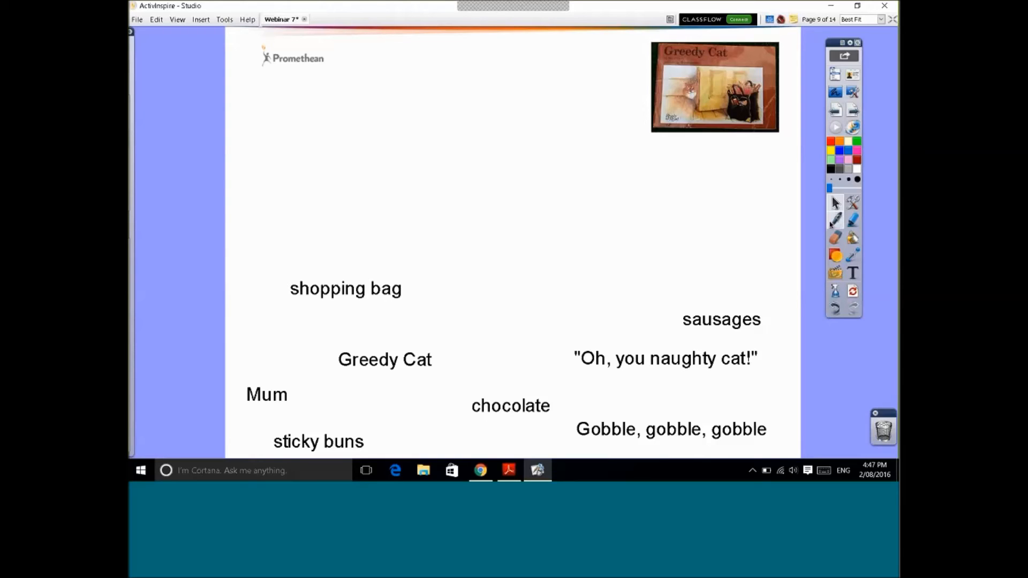
click(833, 221)
click(836, 203)
drag(406, 365, 344, 140)
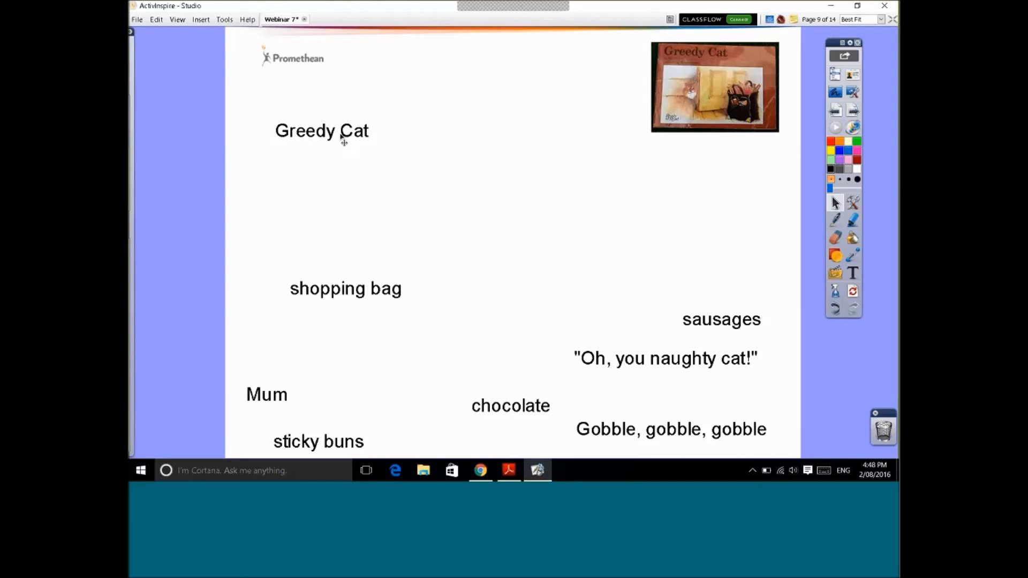
drag(539, 413, 528, 391)
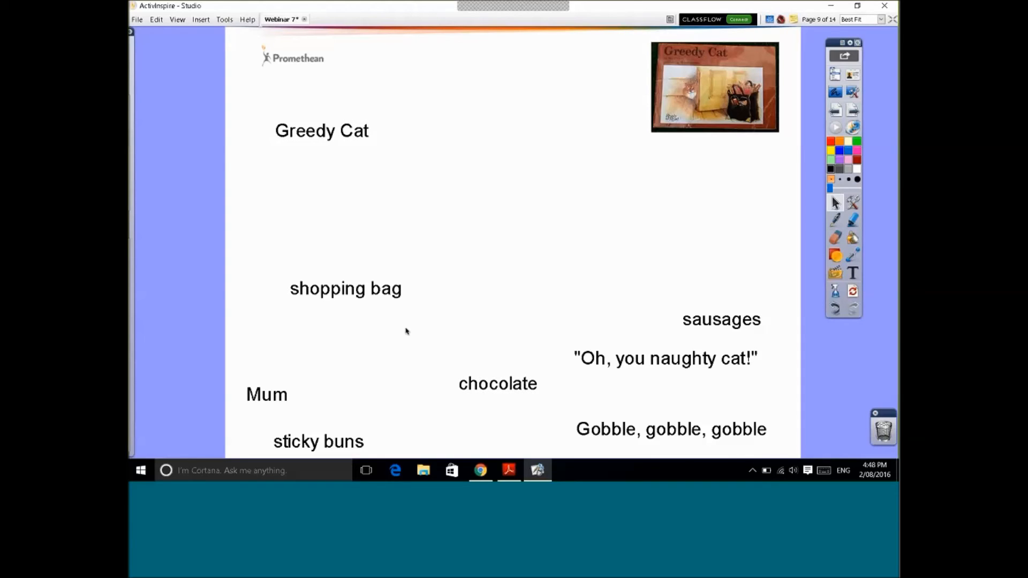
drag(346, 289, 560, 144)
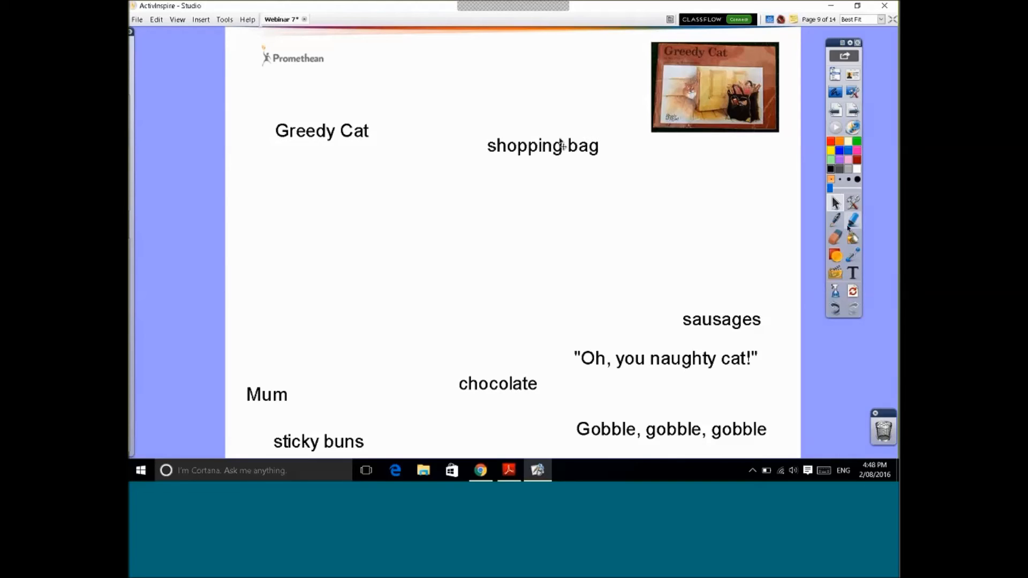
- Draw blue wavy pen lines around "Greedy Cat" and "shopping bag" and along the line below to stand for handwritten words
click(837, 219)
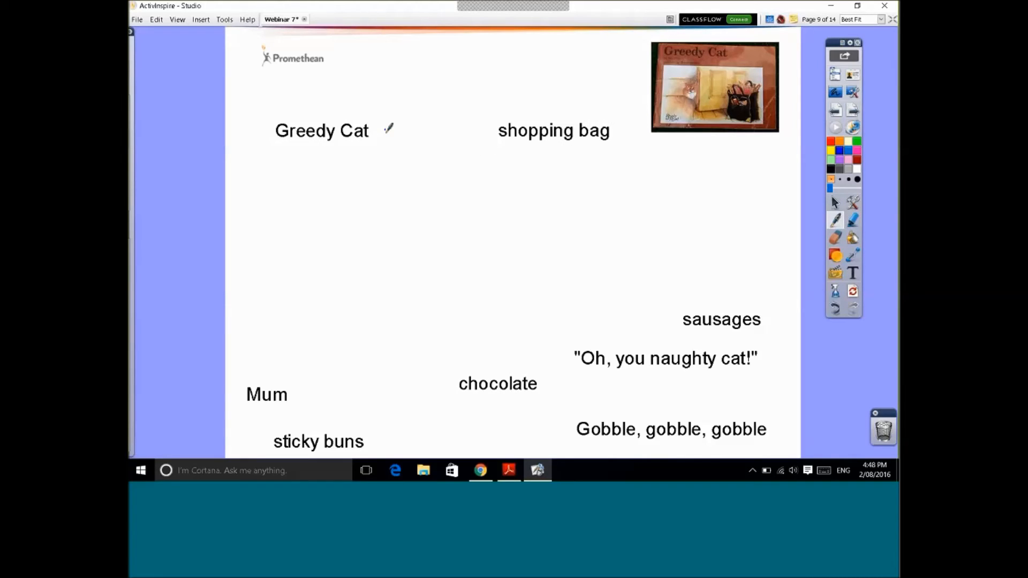
drag(385, 132, 426, 134)
drag(448, 133, 498, 134)
mouse_move(636, 137)
mouse_down()
mouse_move(710, 143)
mouse_move(742, 122)
mouse_up()
drag(317, 180, 381, 179)
drag(465, 182, 551, 180)
drag(652, 186, 757, 180)
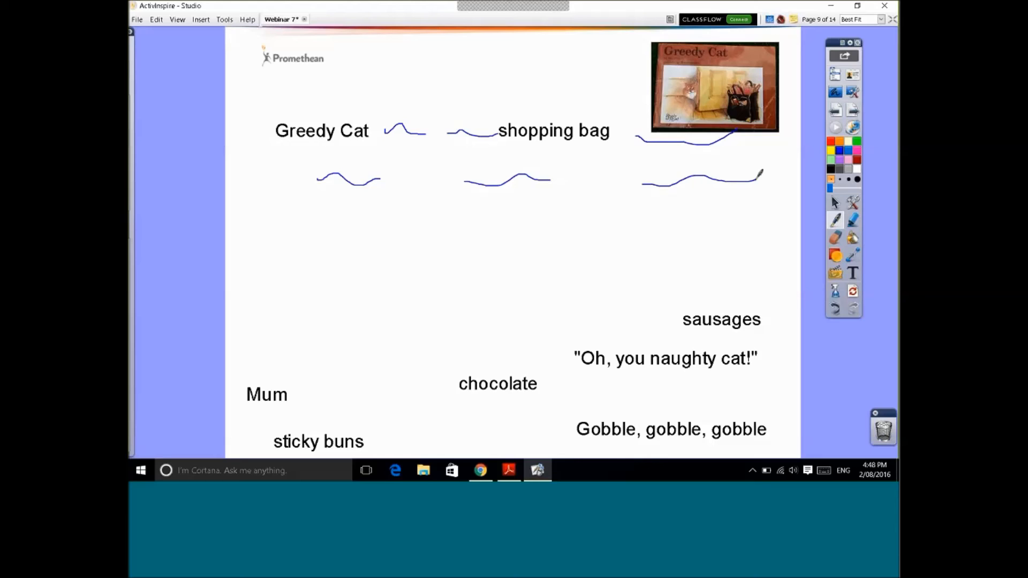
- Advance past the completed Greedy Cat example to the Literal questions page and move the bat article up and to the right
click(852, 111)
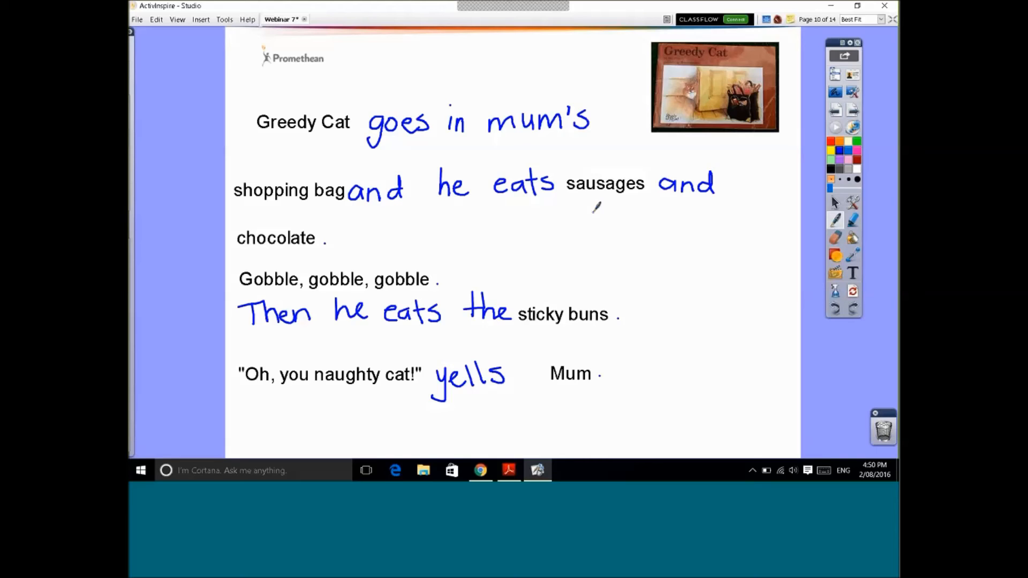
click(854, 111)
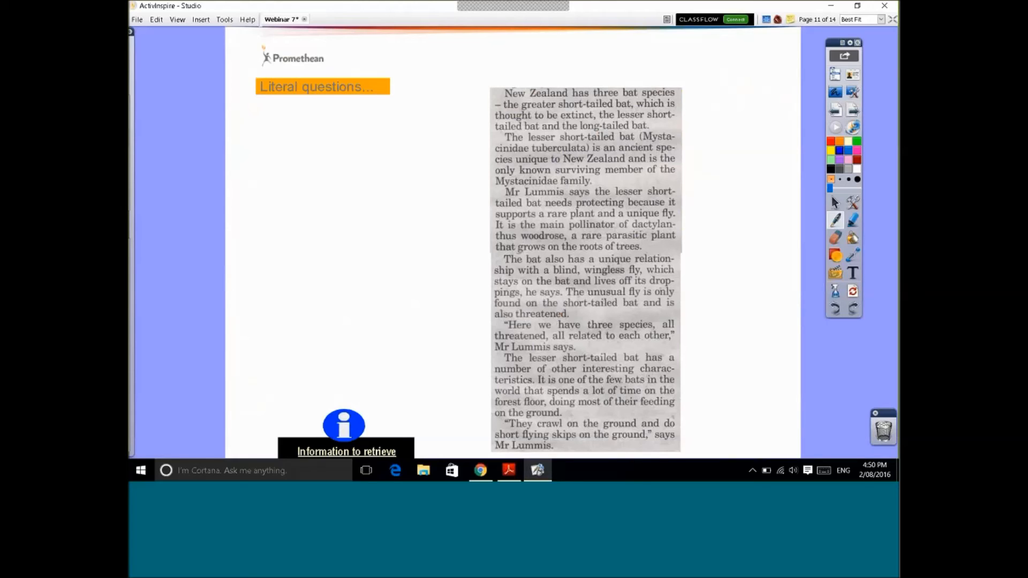
click(836, 202)
click(676, 225)
drag(649, 225, 702, 202)
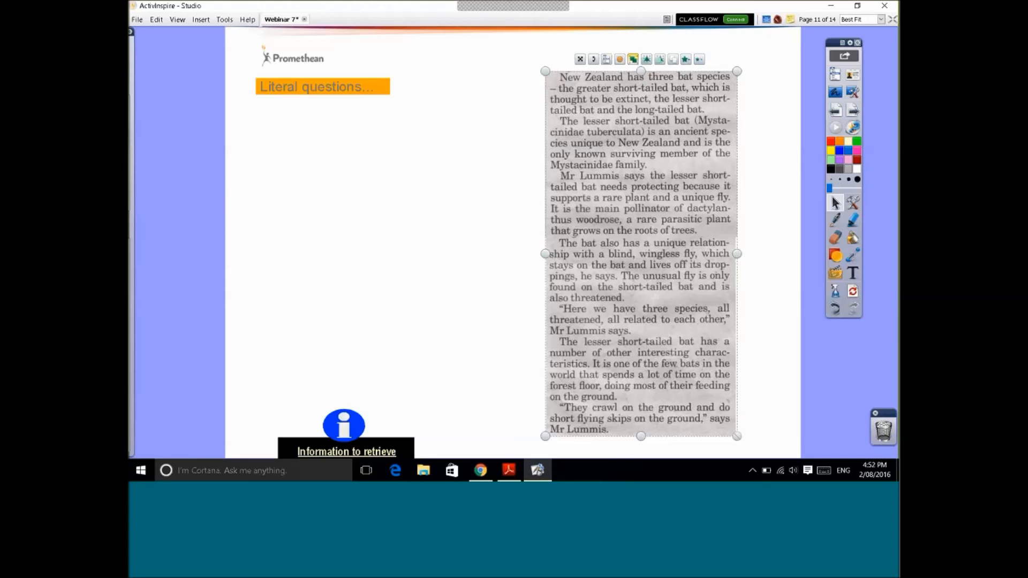
- Pull the "Information to retrieve" question panel up beneath the Literal questions heading and nudge the bat article slightly down and left
drag(351, 440, 331, 124)
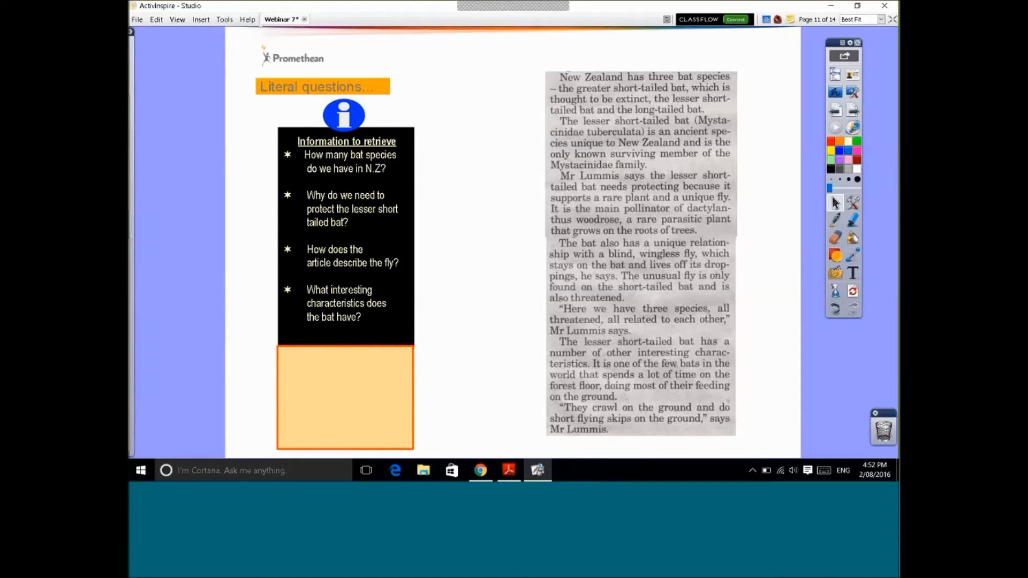
click(369, 267)
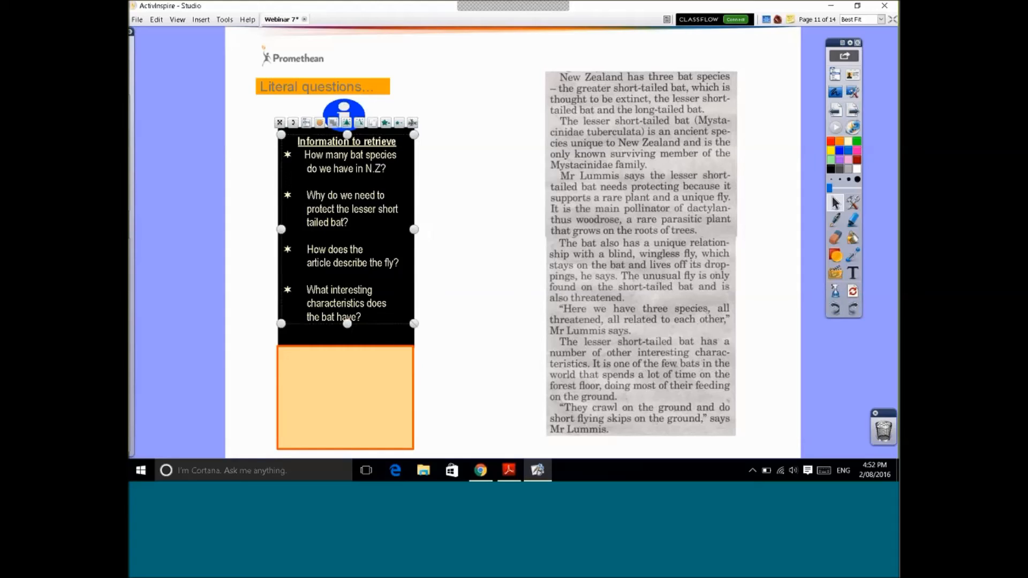
click(468, 149)
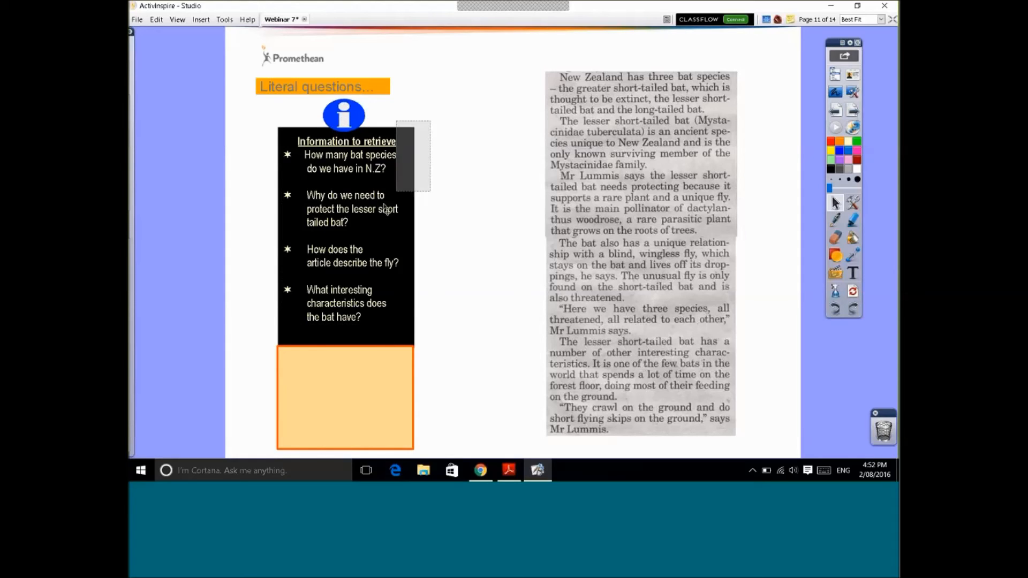
click(288, 313)
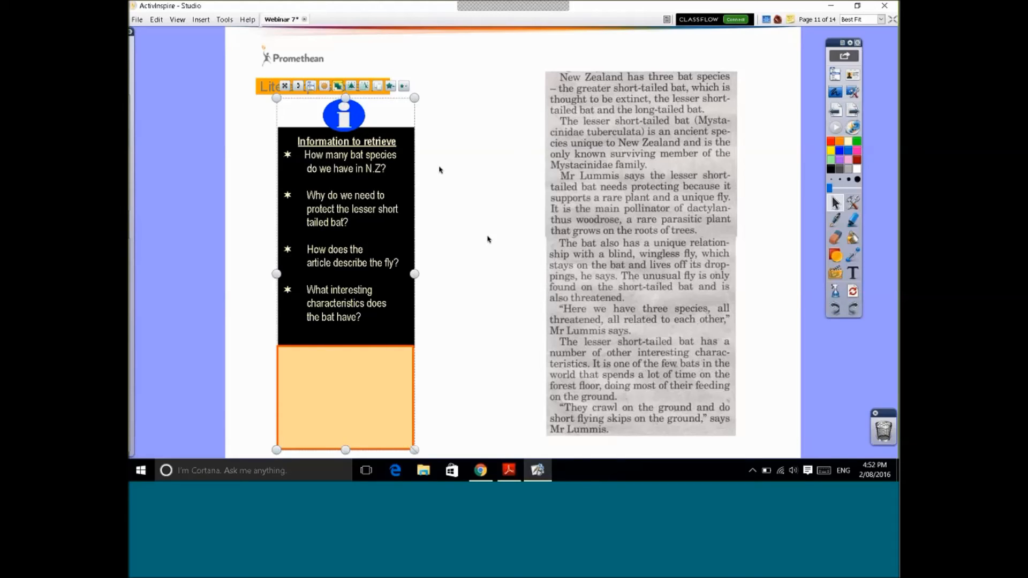
click(488, 239)
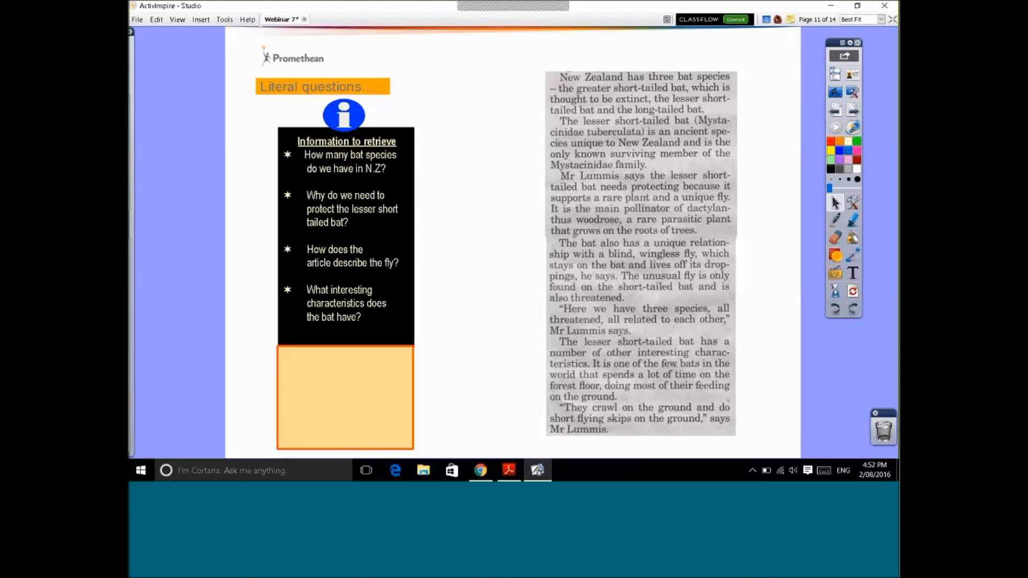
click(357, 384)
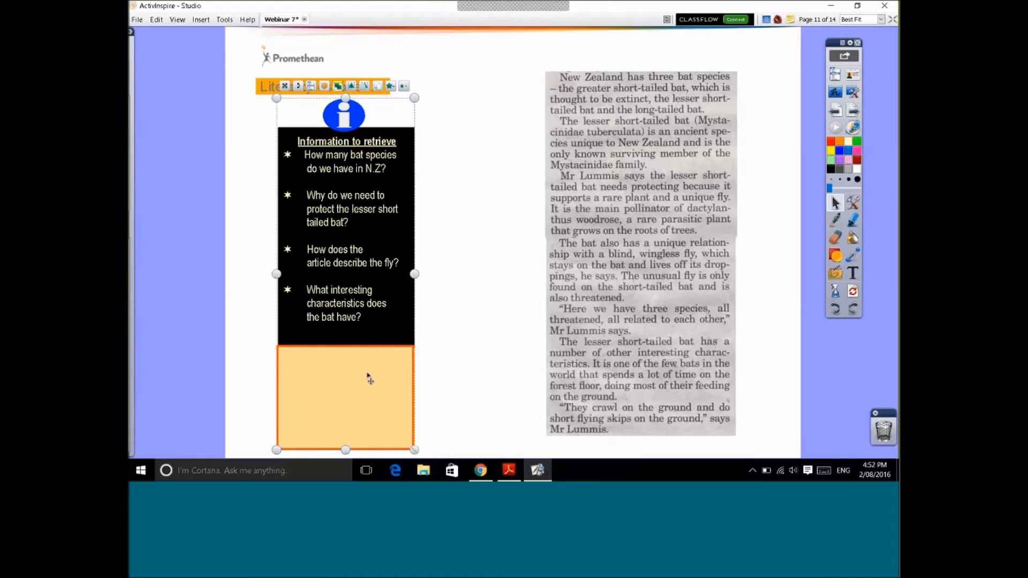
click(485, 382)
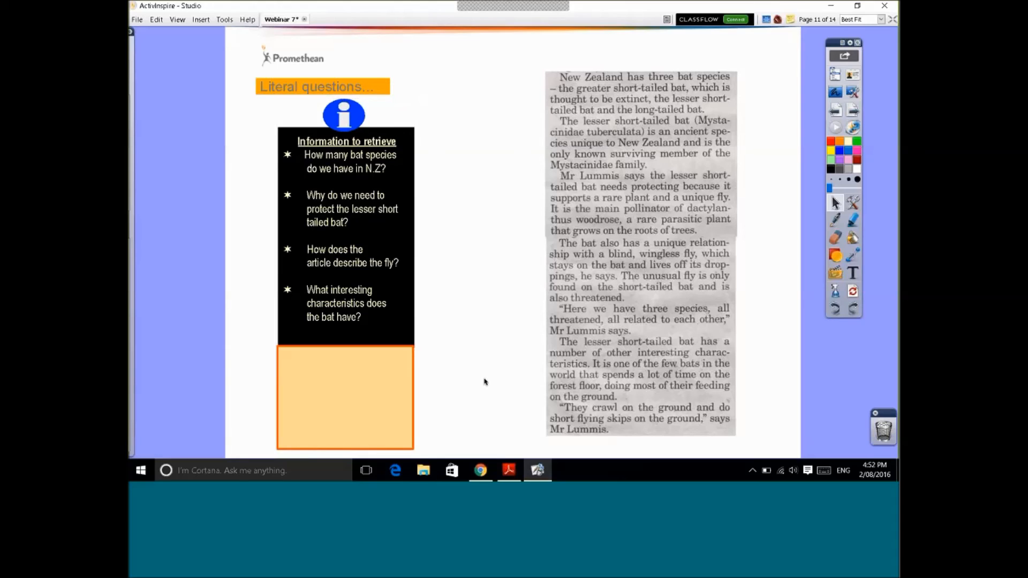
drag(681, 262, 667, 272)
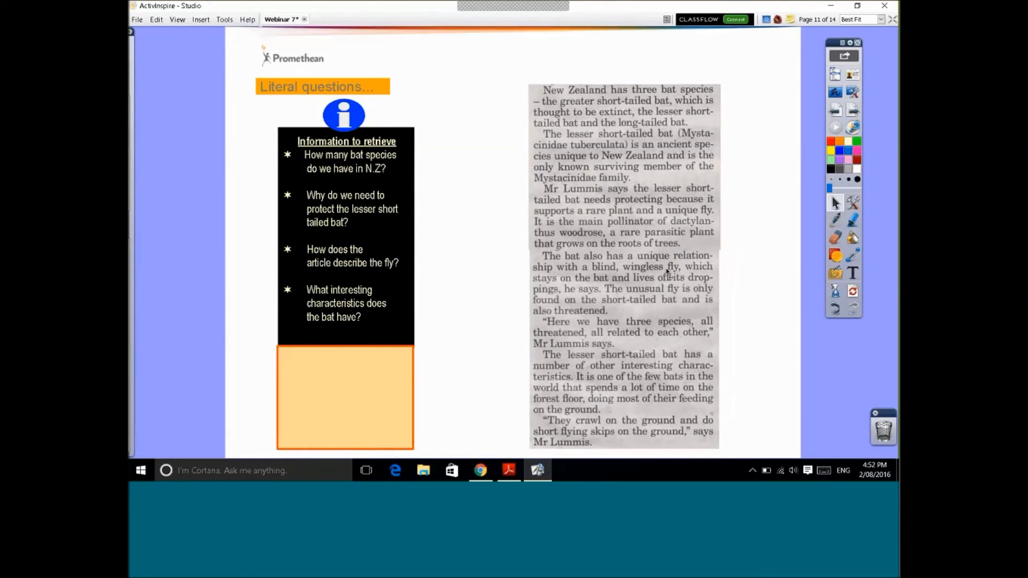